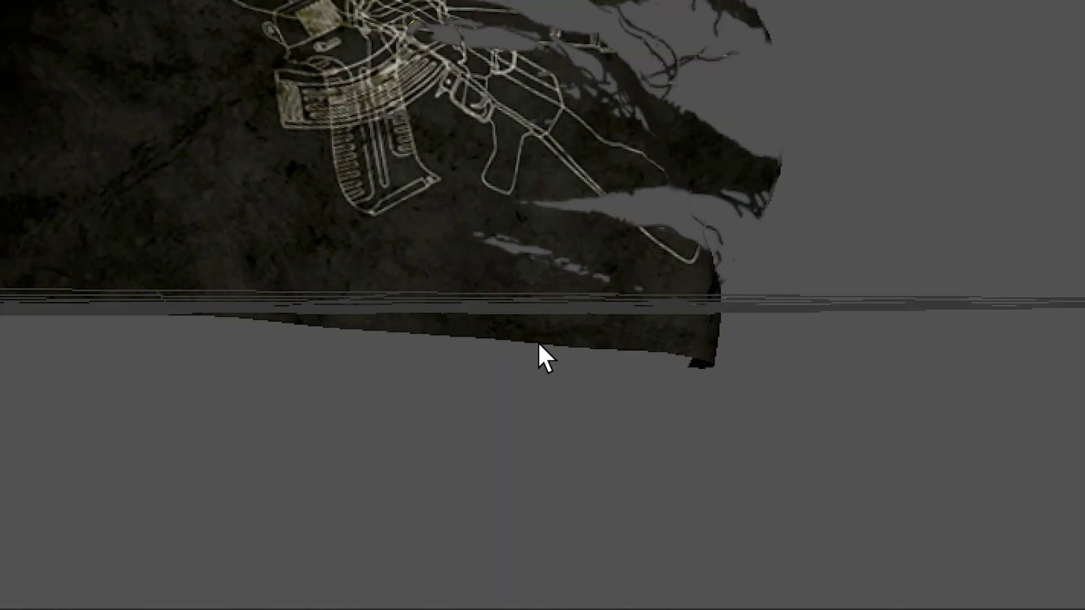
Orbit the camera around the finished torn textured flag and its pole.
{"action": "middle_click_drag", "start_coordinate": [537, 341], "coordinate": [835, 511], "text": "alt"}
{"action": "right_click_drag", "start_coordinate": [835, 511], "coordinate": [650, 395], "text": "alt"}
{"action": "left_click_drag", "start_coordinate": [650, 396], "coordinate": [558, 425], "text": "alt"}
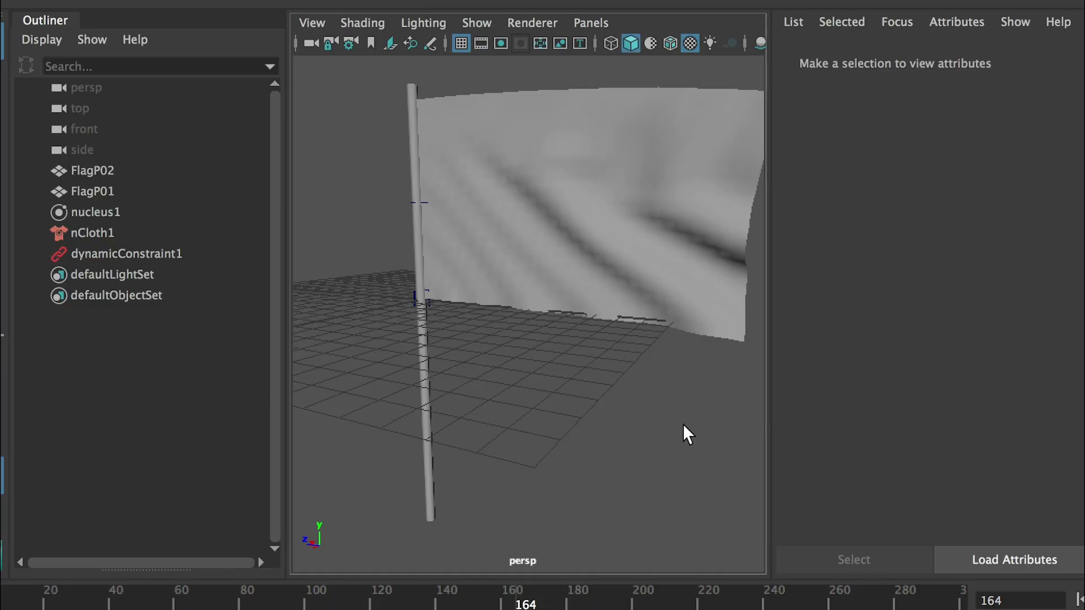
{"action": "left_click_drag", "start_coordinate": [682, 424], "coordinate": [727, 249], "text": "alt"}
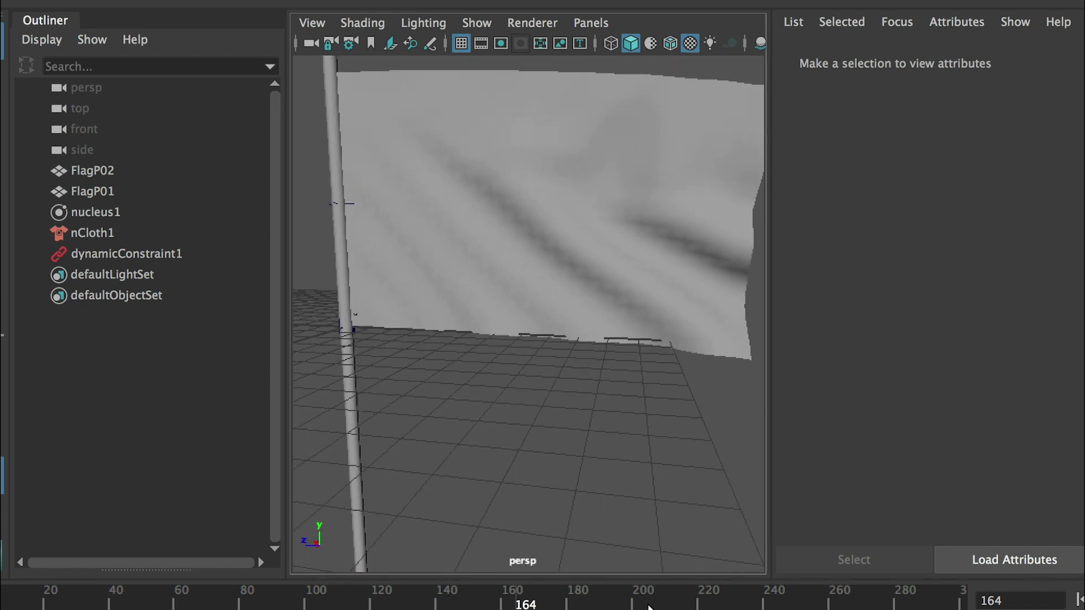
Scrub the time slider through the cloth simulation and rewind to frame 1.
{"action": "left_click_drag", "start_coordinate": [525, 602], "coordinate": [823, 600]}
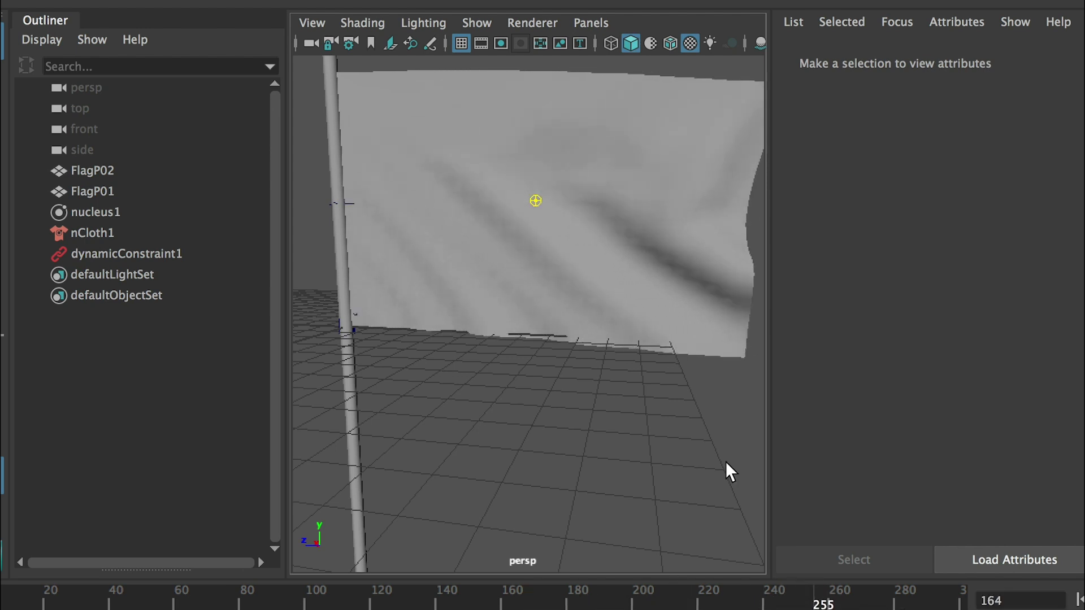
{"action": "left_click_drag", "start_coordinate": [497, 604], "coordinate": [650, 602]}
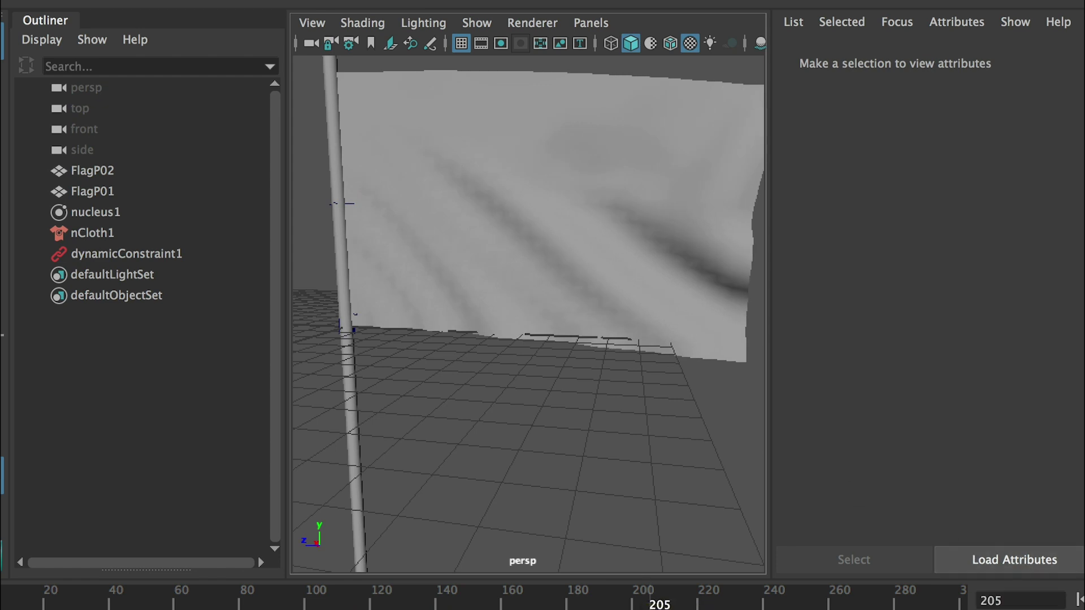
{"action": "left_click_drag", "start_coordinate": [617, 606], "coordinate": [32, 604]}
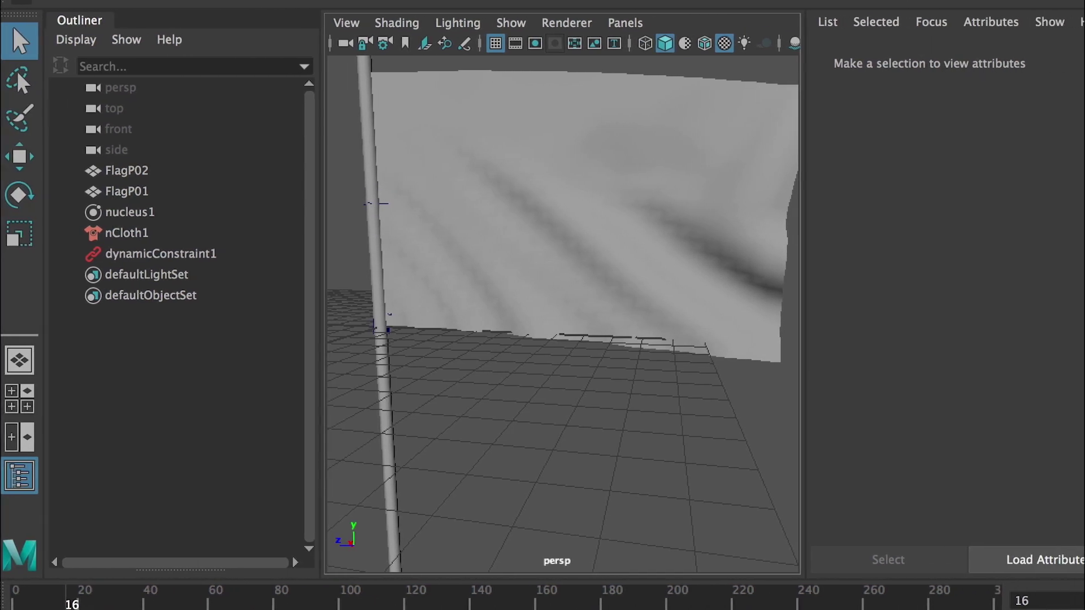
{"action": "left_click_drag", "start_coordinate": [56, 603], "coordinate": [5, 603]}
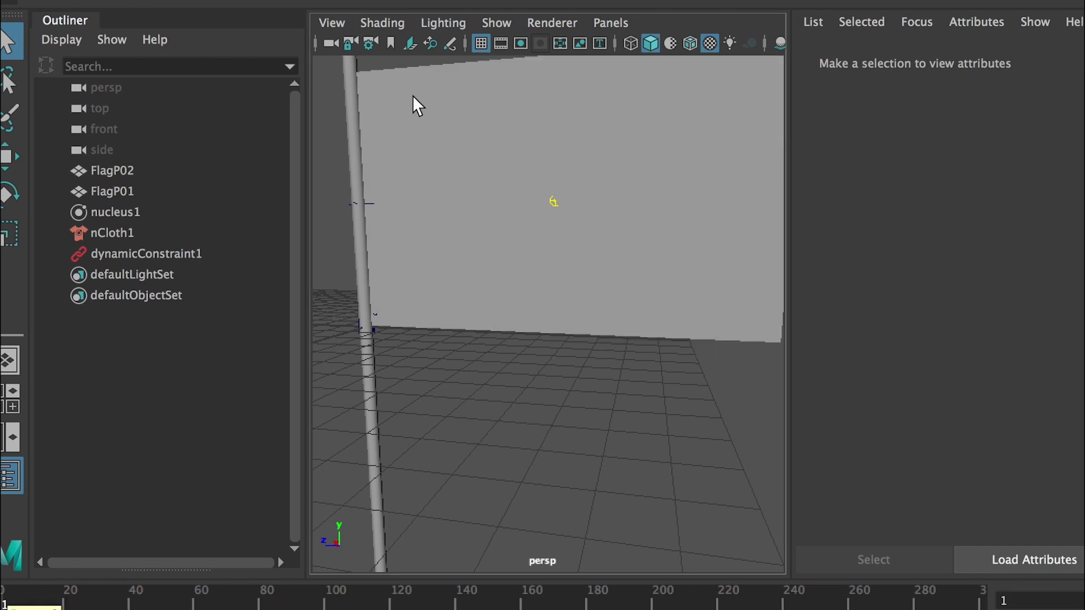
Face the flat flag and play the nCloth simulation, stopping at frame 170.
{"action": "left_click_drag", "start_coordinate": [616, 182], "coordinate": [605, 205], "text": "alt"}
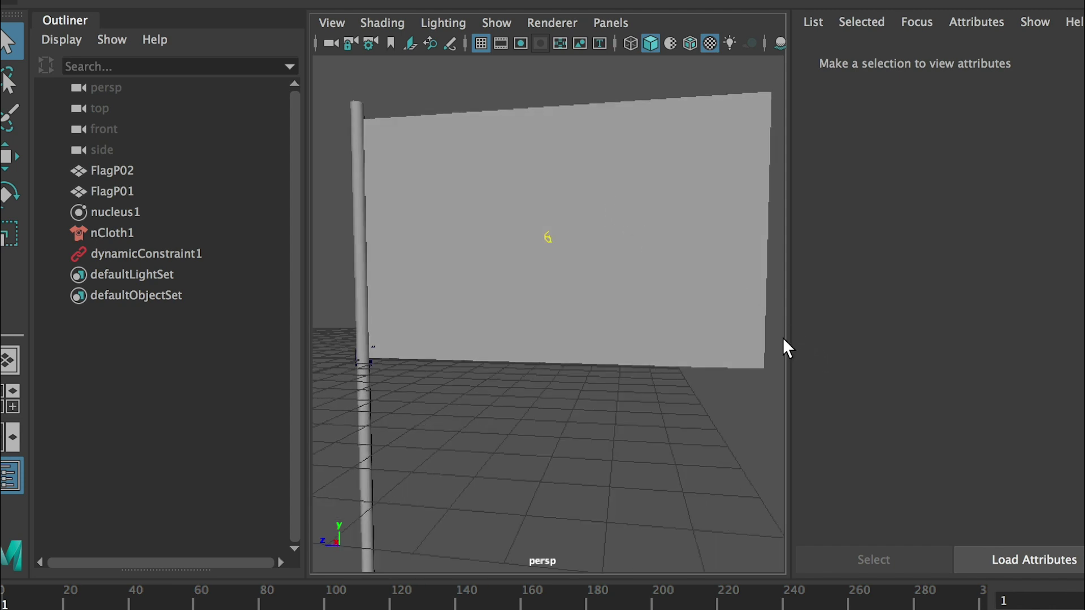
{"action": "key", "text": "alt+v"}
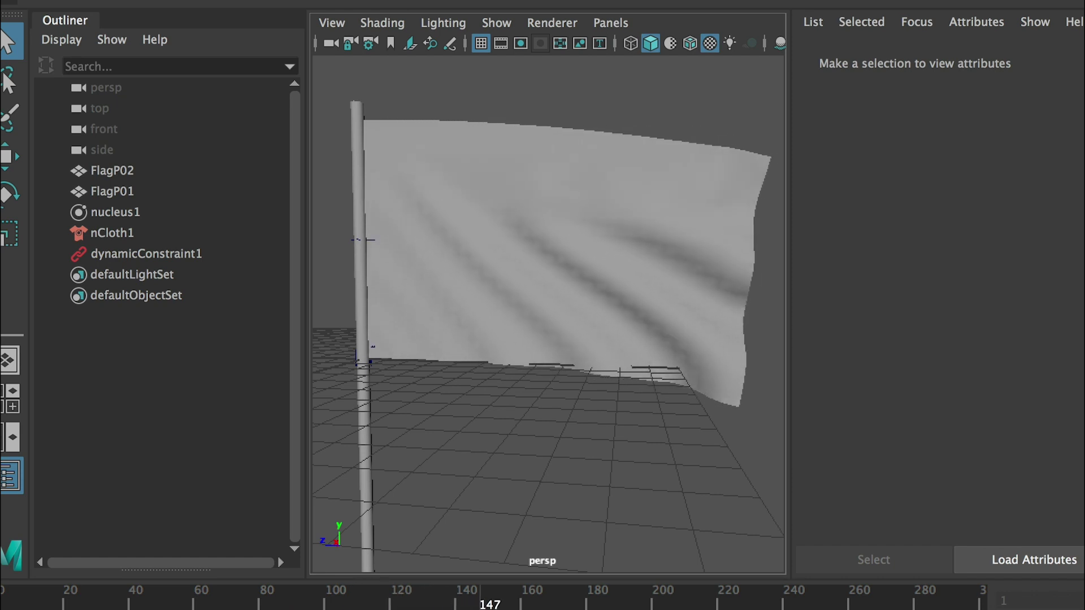
{"action": "key", "text": "Escape"}
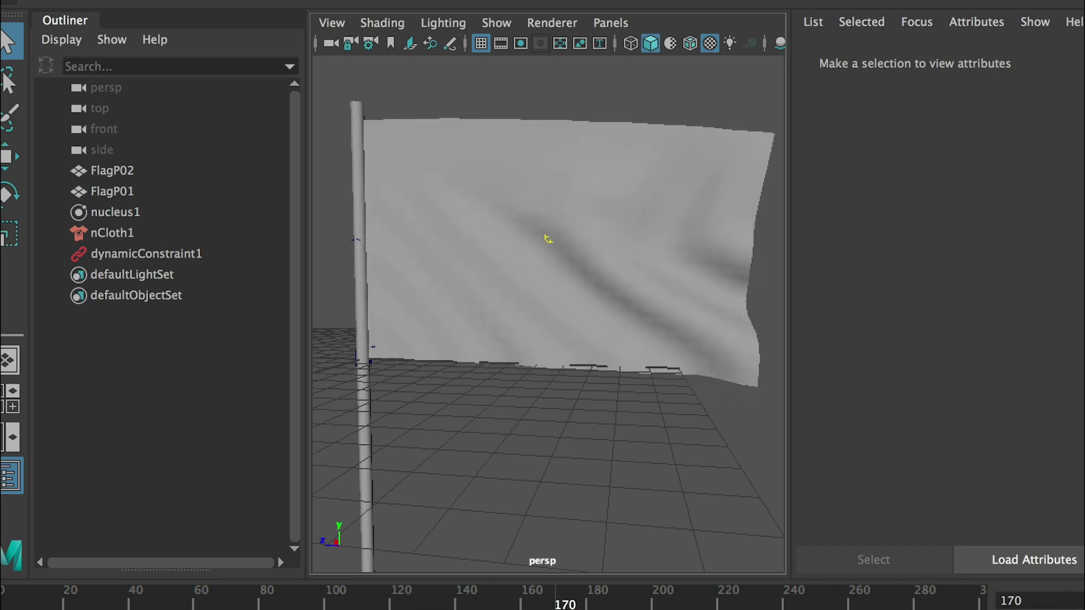
Select the FlagP02 mesh and apply Edit > Delete by Type > History, then deselect.
{"action": "left_click", "coordinate": [571, 269]}
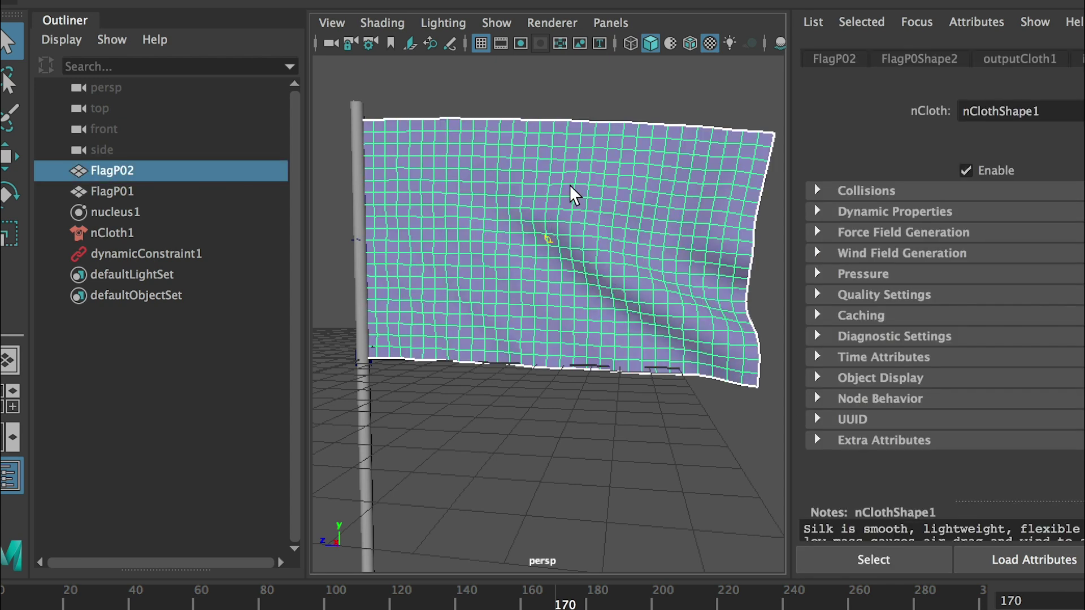
{"action": "left_click", "coordinate": [548, 84]}
{"action": "left_click", "coordinate": [557, 222]}
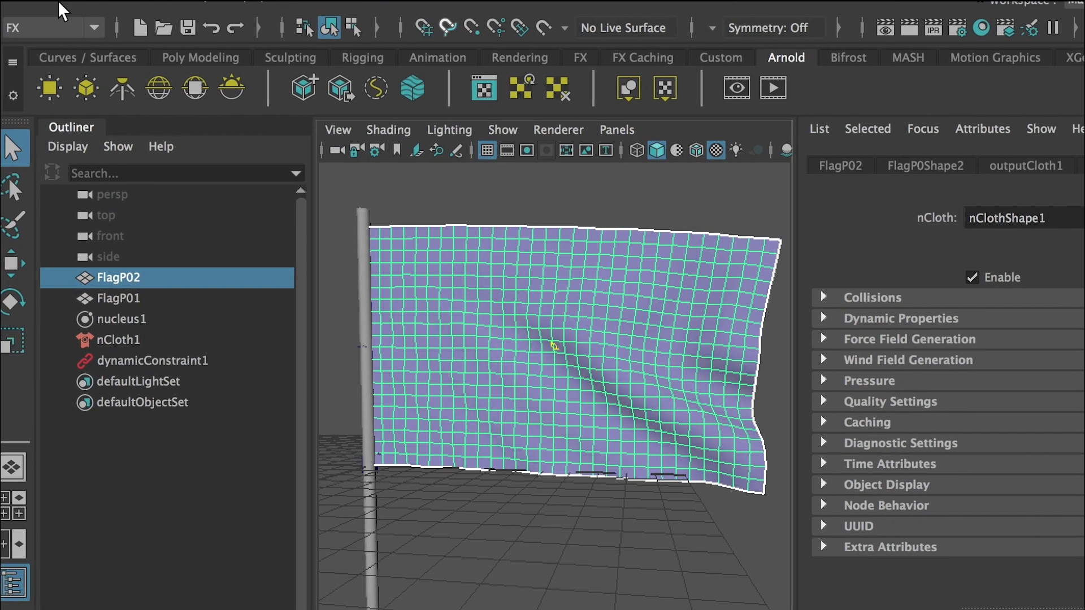
{"action": "left_click", "coordinate": [52, 5]}
{"action": "mouse_move", "coordinate": [99, 184]}
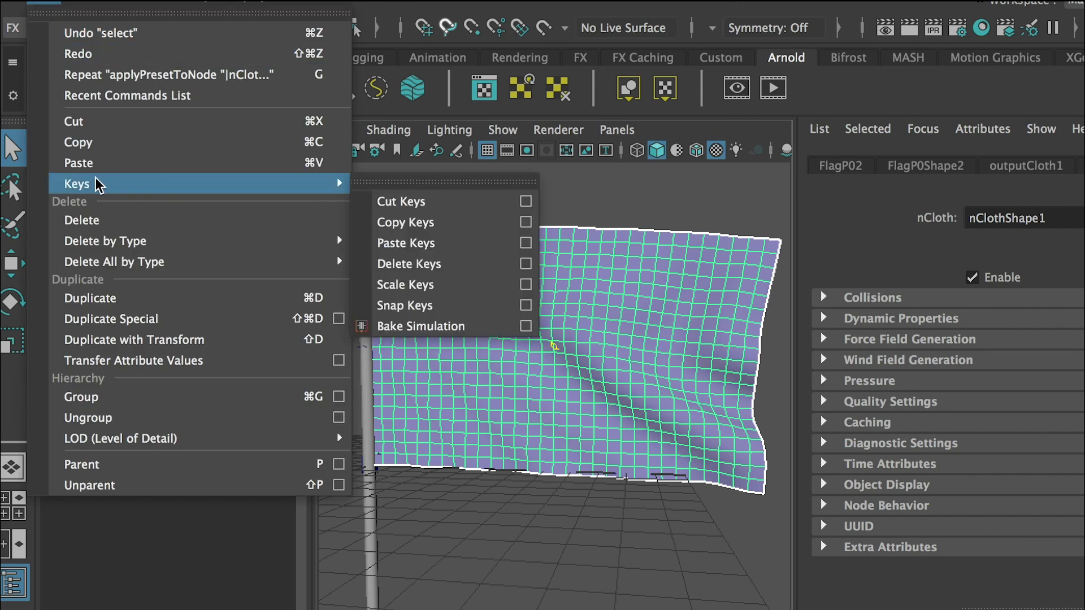
{"action": "mouse_move", "coordinate": [109, 242]}
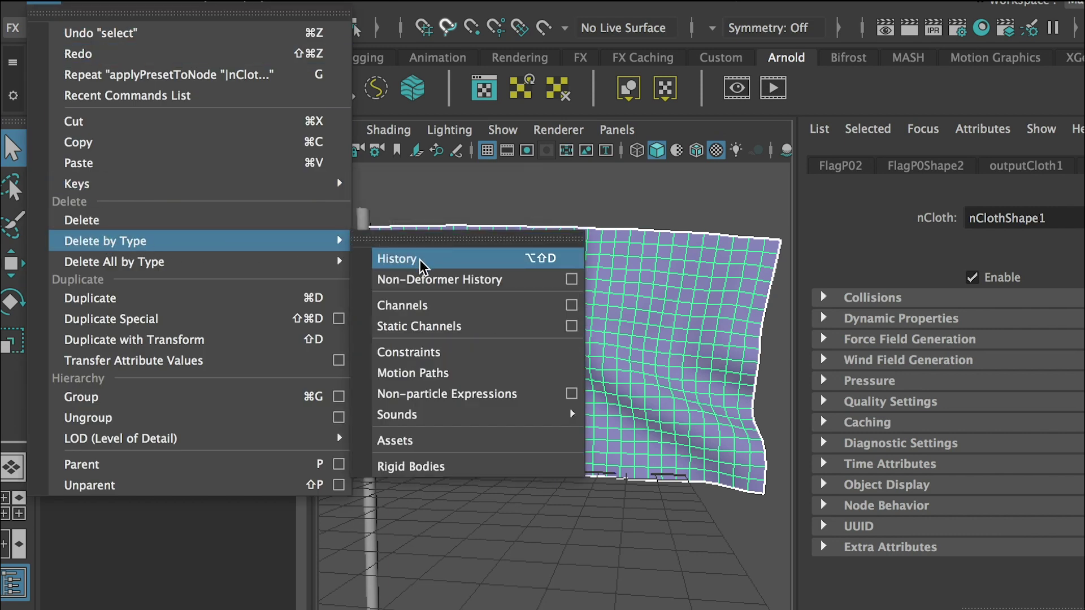
{"action": "left_click", "coordinate": [420, 263]}
{"action": "left_click", "coordinate": [501, 200]}
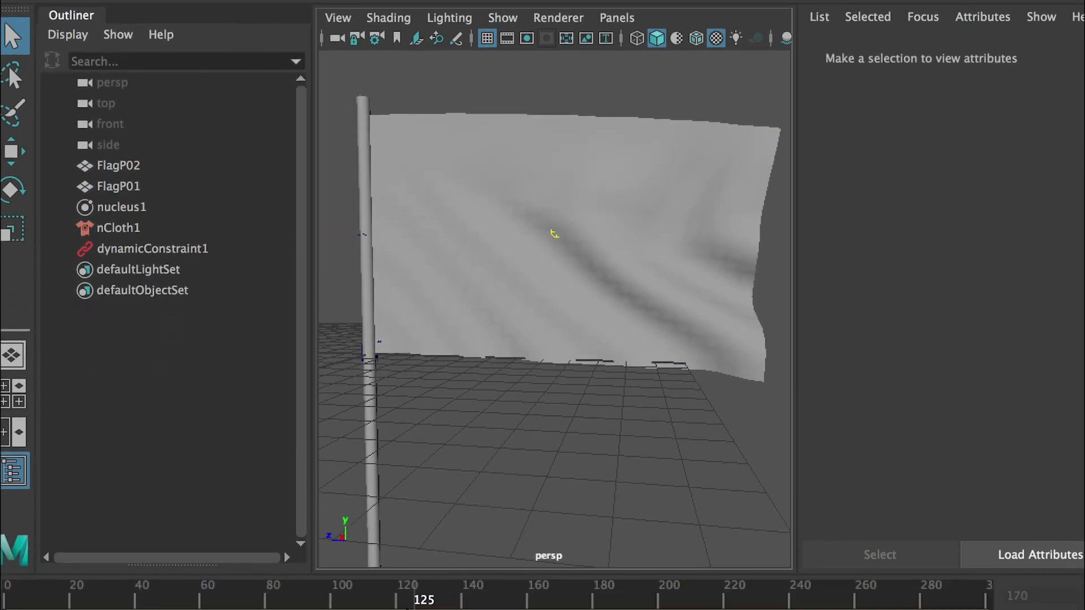
{"action": "mouse_move", "coordinate": [406, 609]}
{"action": "left_mouse_down"}
{"action": "mouse_move", "coordinate": [871, 608]}
{"action": "mouse_move", "coordinate": [7, 608]}
{"action": "mouse_move", "coordinate": [43, 588]}
{"action": "mouse_move", "coordinate": [135, 587]}
{"action": "mouse_move", "coordinate": [7, 588]}
{"action": "left_mouse_up"}
{"action": "left_click", "coordinate": [482, 164]}
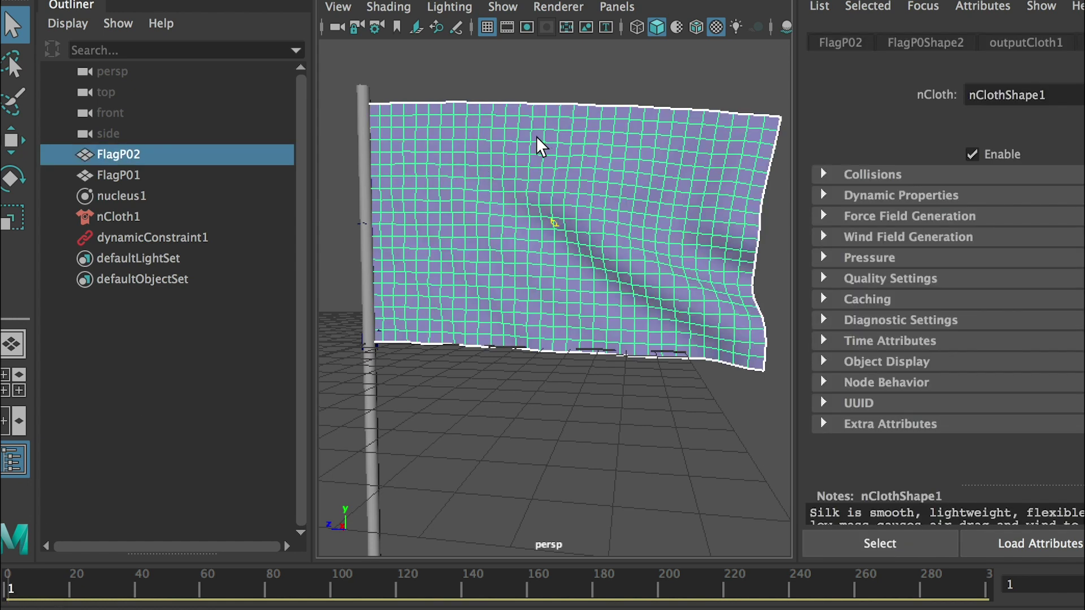
{"action": "left_click", "coordinate": [513, 363]}
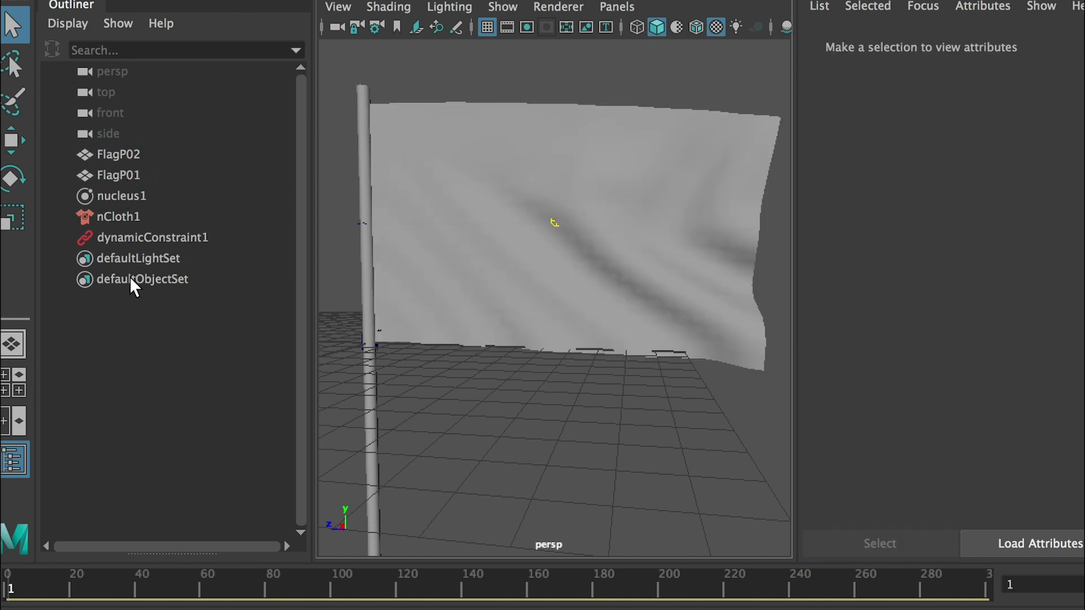
{"action": "left_click", "coordinate": [121, 195]}
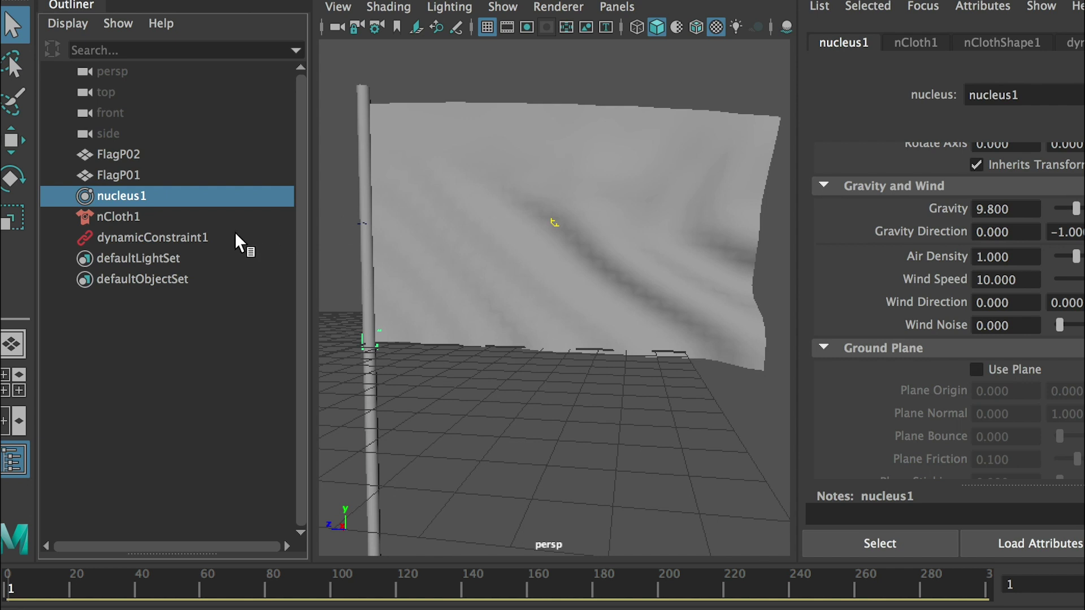
Review nucleus1, nCloth1 and dynamicConstraint1 in the Outliner, then select all three and delete them.
{"action": "left_click", "coordinate": [143, 236]}
{"action": "left_click", "coordinate": [108, 194]}
{"action": "left_click", "coordinate": [114, 215]}
{"action": "left_click", "coordinate": [117, 233]}
{"action": "left_click", "coordinate": [115, 198]}
{"action": "left_click", "coordinate": [127, 240]}
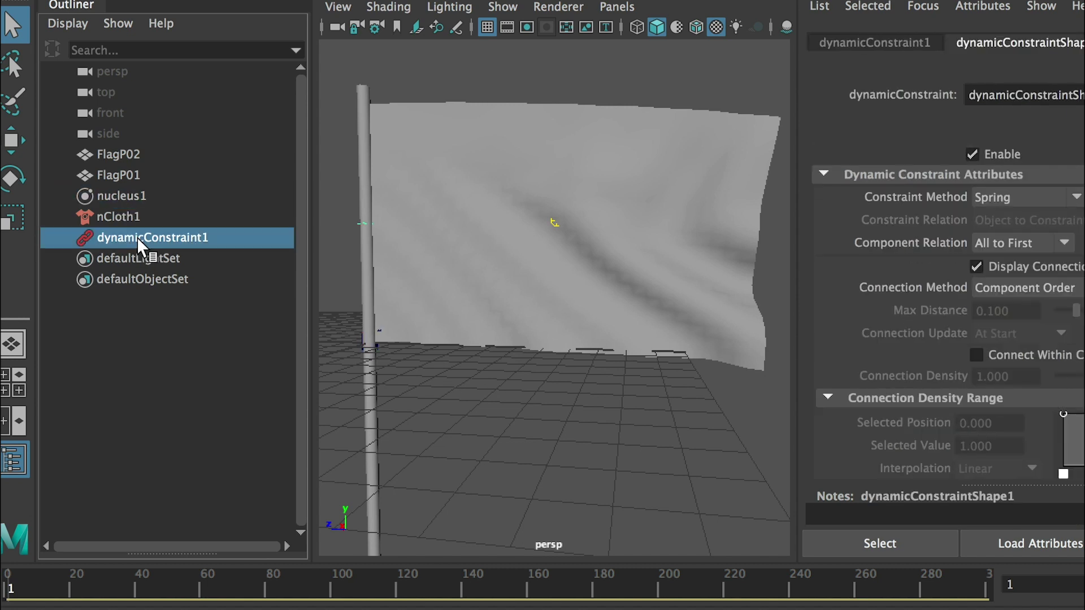
{"action": "left_click", "coordinate": [114, 195], "text": "shift"}
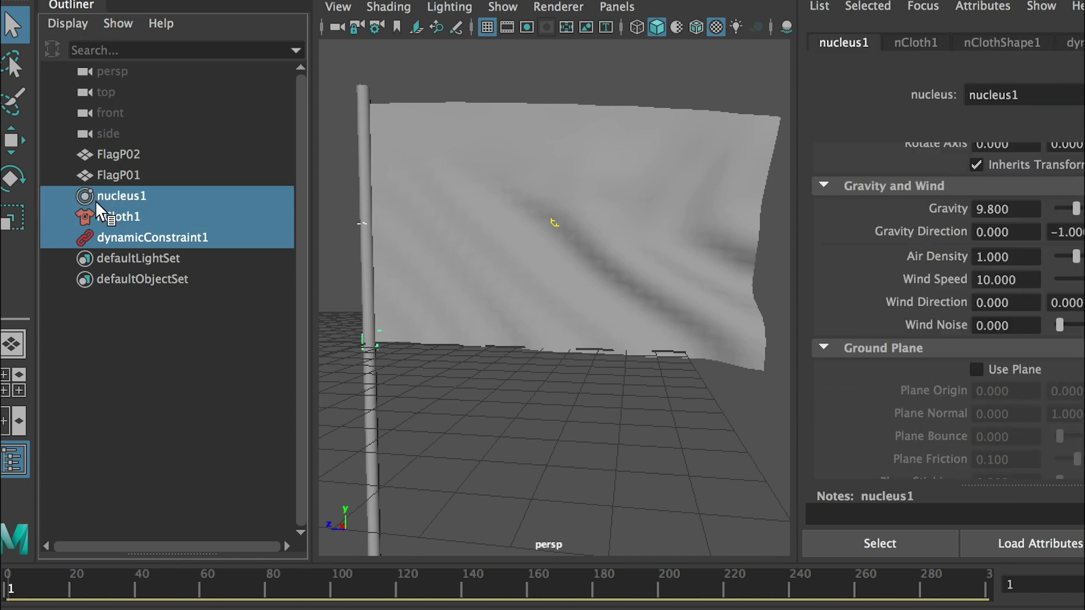
{"action": "key", "text": "Delete"}
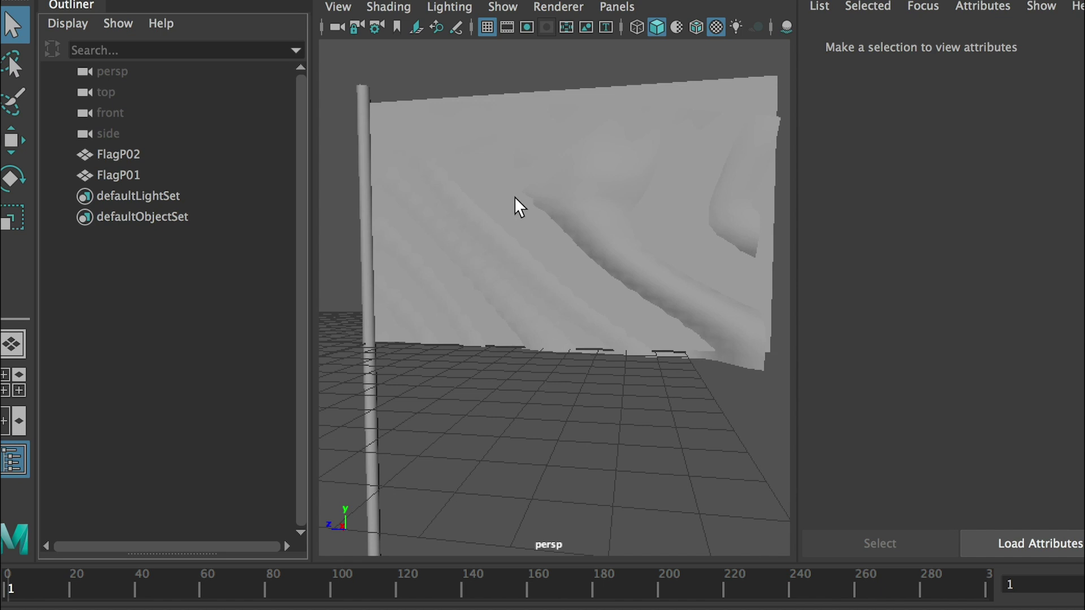
Undo to compare, then delete the three simulation nodes again and frame the flag.
{"action": "mouse_move", "coordinate": [571, 187]}
{"action": "left_mouse_down", "text": "alt"}
{"action": "mouse_move", "coordinate": [615, 176]}
{"action": "mouse_move", "coordinate": [581, 183]}
{"action": "left_mouse_up", "text": "alt"}
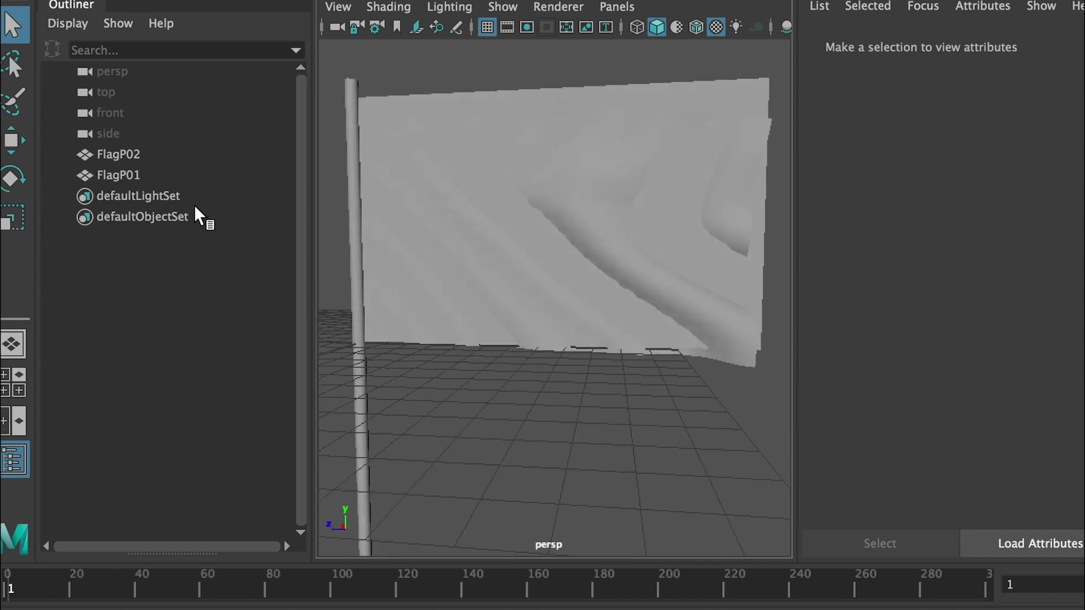
{"action": "key", "text": "ctrl+z"}
{"action": "left_click_drag", "start_coordinate": [587, 193], "coordinate": [547, 187], "text": "alt"}
{"action": "middle_click_drag", "start_coordinate": [547, 188], "coordinate": [460, 206], "text": "alt"}
{"action": "left_click_drag", "start_coordinate": [452, 208], "coordinate": [282, 215], "text": "alt"}
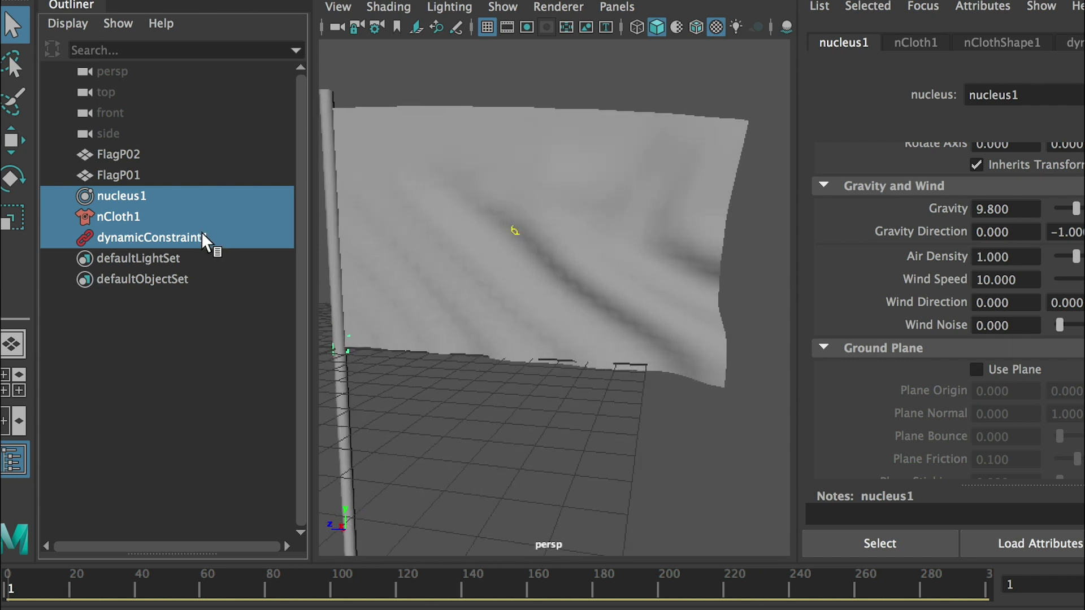
{"action": "key", "text": "Delete"}
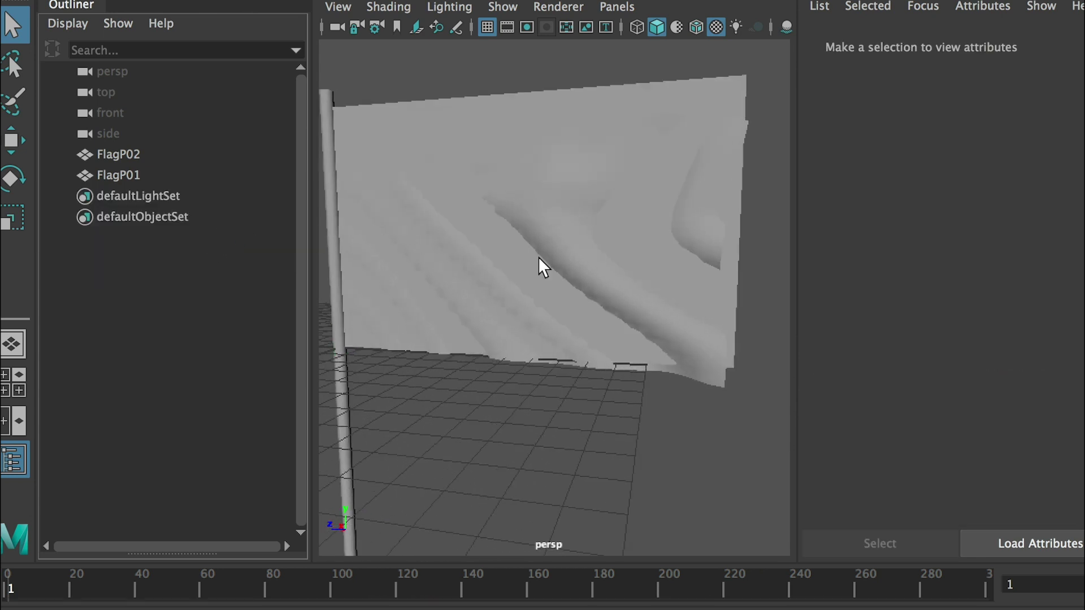
{"action": "left_click", "coordinate": [712, 83]}
{"action": "left_click_drag", "start_coordinate": [740, 115], "coordinate": [707, 87], "text": "alt"}
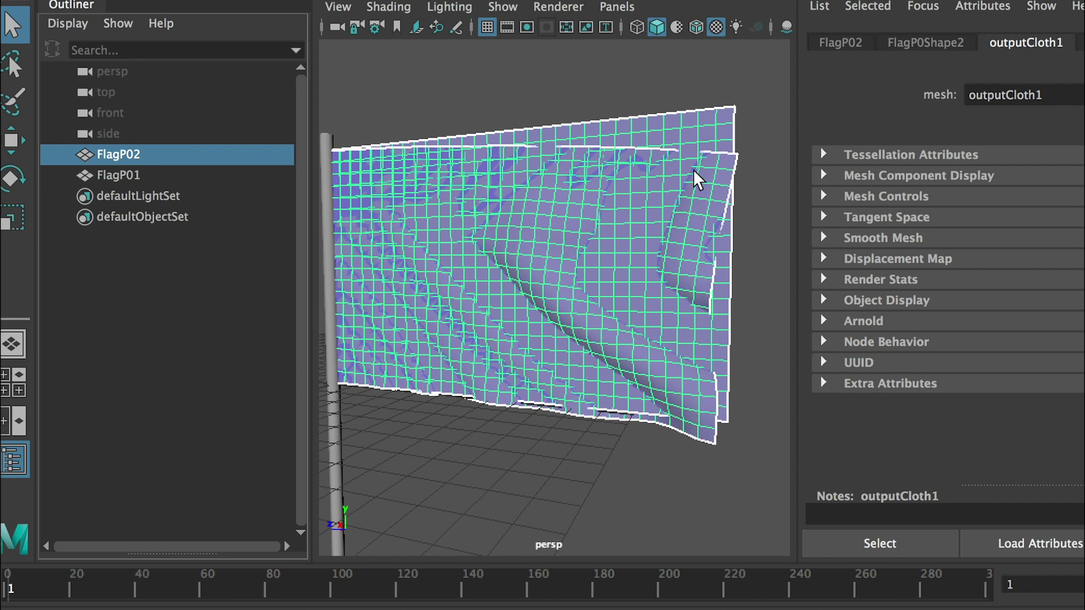
In face mode, delete three faces near the flag's top-right edge to tear it.
{"action": "right_click_drag", "start_coordinate": [689, 117], "coordinate": [689, 86]}
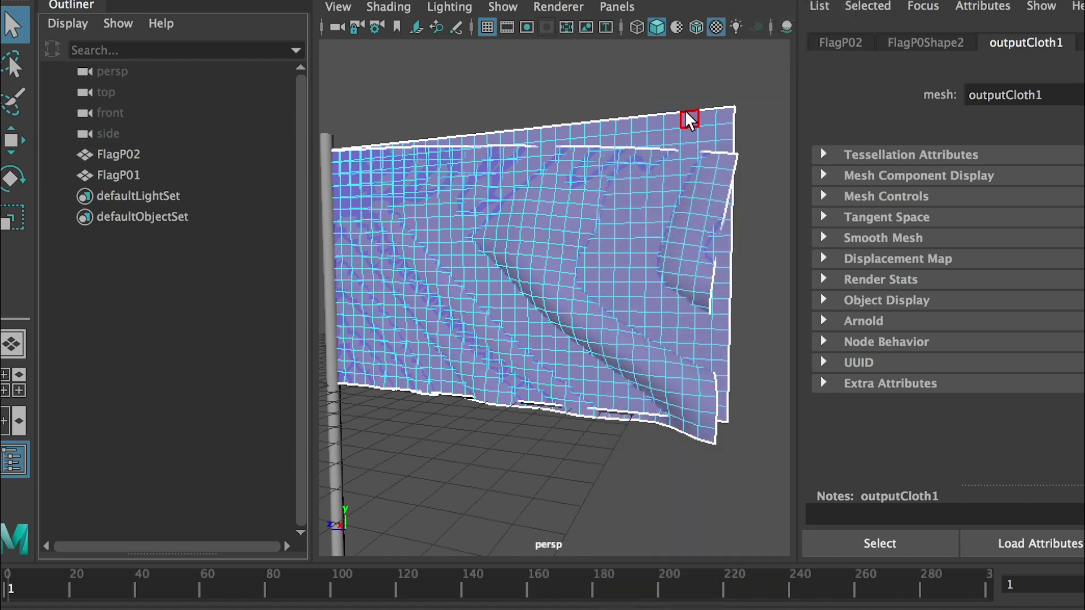
{"action": "left_click", "coordinate": [688, 119]}
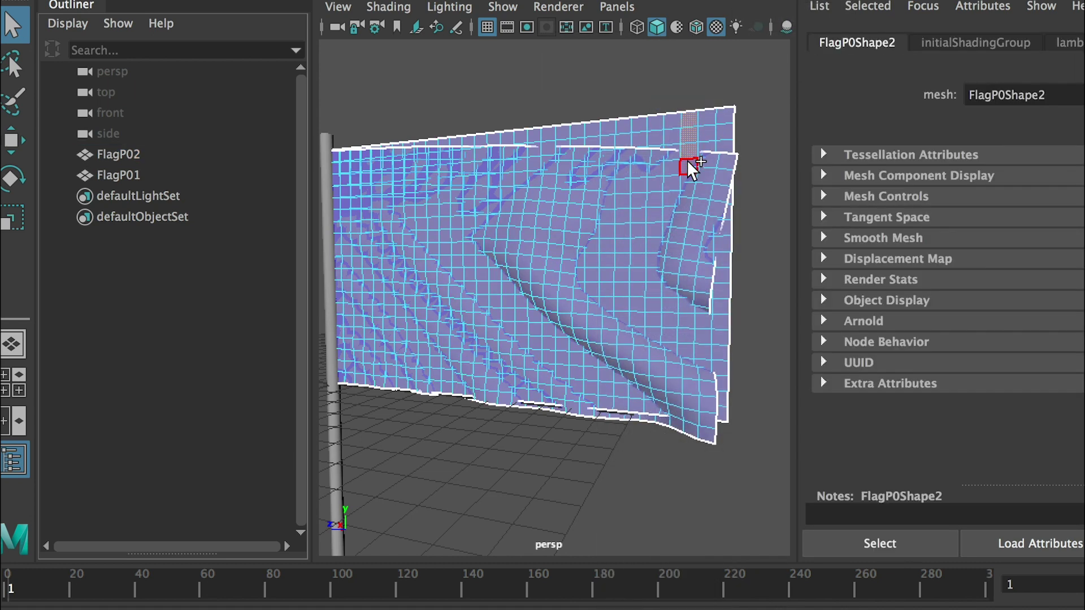
{"action": "key", "text": "Delete"}
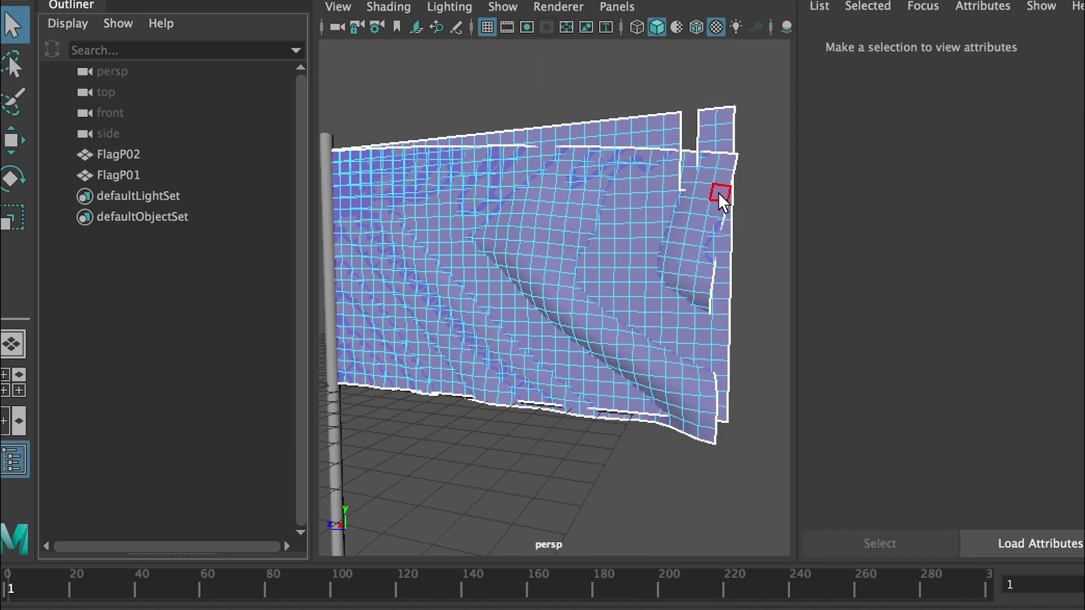
{"action": "left_click", "coordinate": [696, 196]}
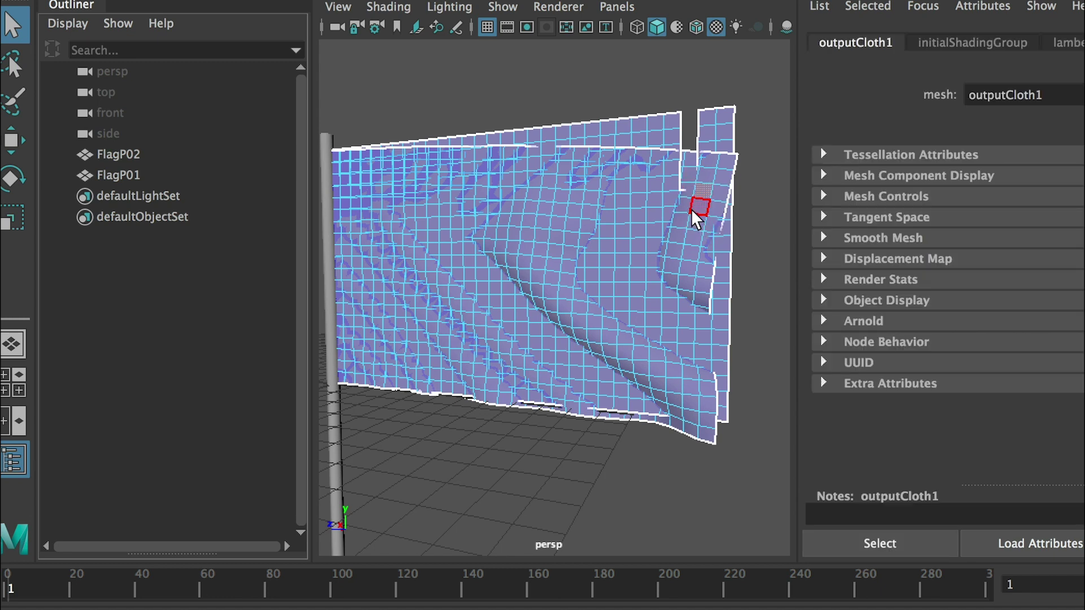
{"action": "key", "text": "Delete"}
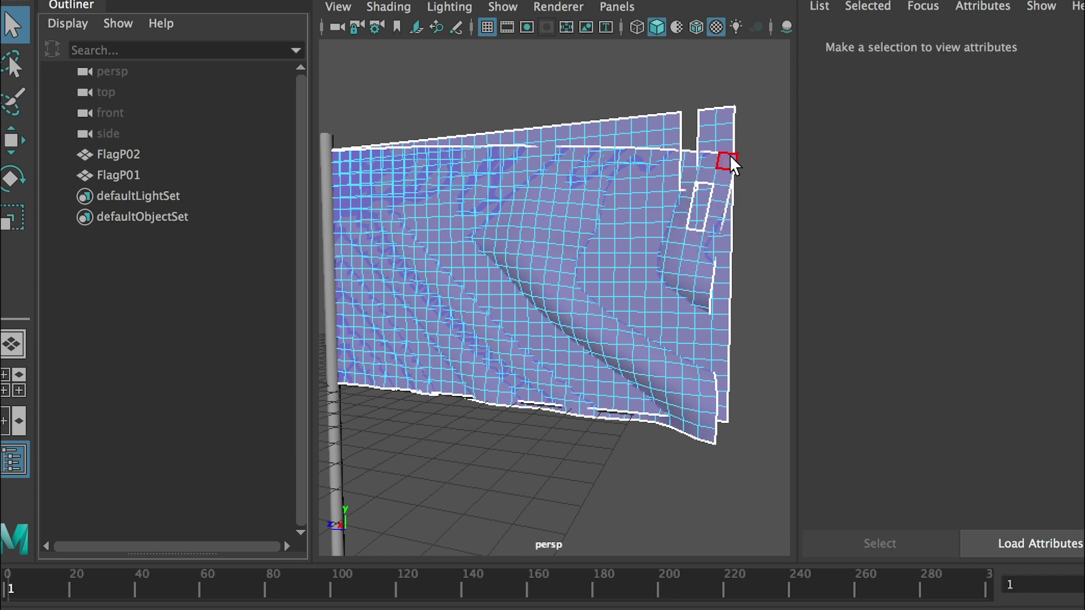
{"action": "left_click", "coordinate": [704, 256]}
{"action": "key", "text": "Delete"}
Return to Object Mode and select the whole FlagP02 flag.
{"action": "left_click", "coordinate": [718, 253]}
{"action": "left_click", "coordinate": [753, 150]}
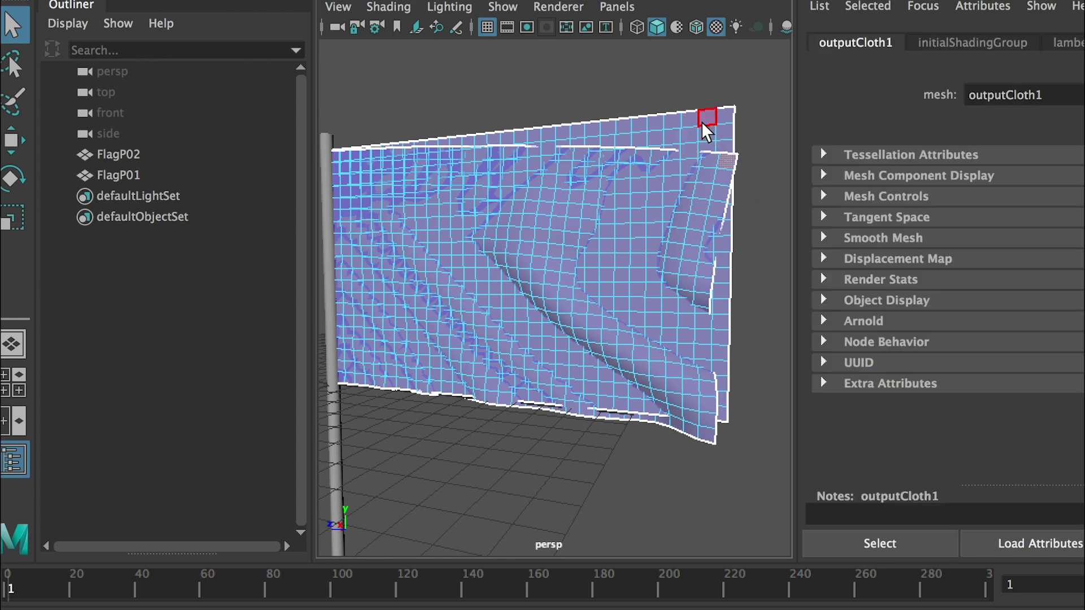
{"action": "right_click_drag", "start_coordinate": [415, 101], "coordinate": [495, 9]}
{"action": "left_click", "coordinate": [763, 140]}
{"action": "left_click", "coordinate": [715, 128]}
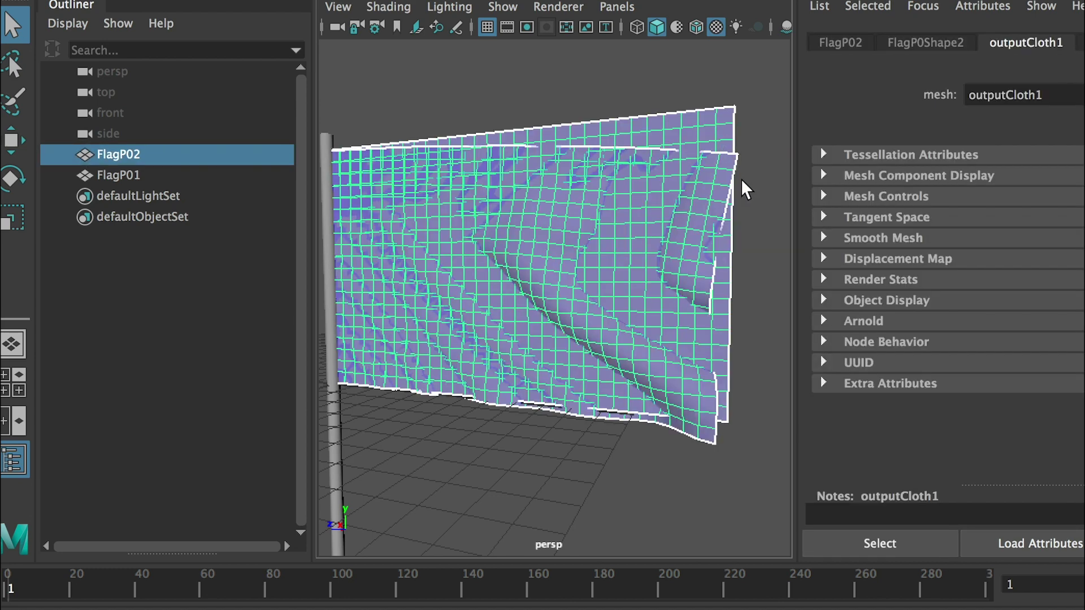
{"action": "left_click", "coordinate": [740, 178]}
{"action": "left_click", "coordinate": [686, 109]}
{"action": "right_click", "coordinate": [107, 154]}
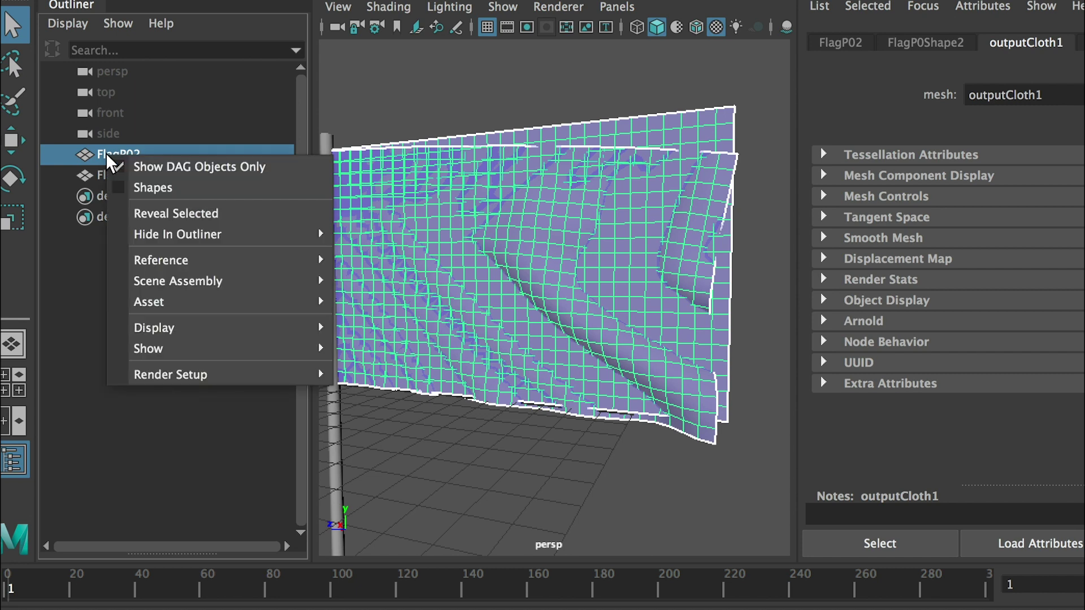
Show shape nodes in the Outliner, expand FlagP02 and compare outputCloth1 with FlagP0Shape2.
{"action": "left_click", "coordinate": [117, 188]}
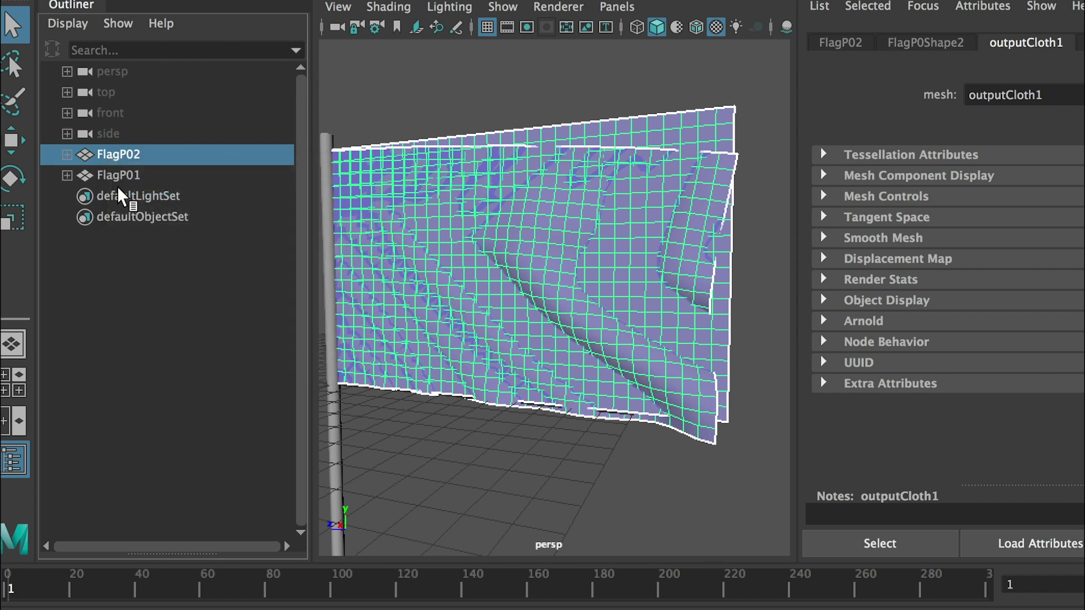
{"action": "left_click", "coordinate": [67, 153]}
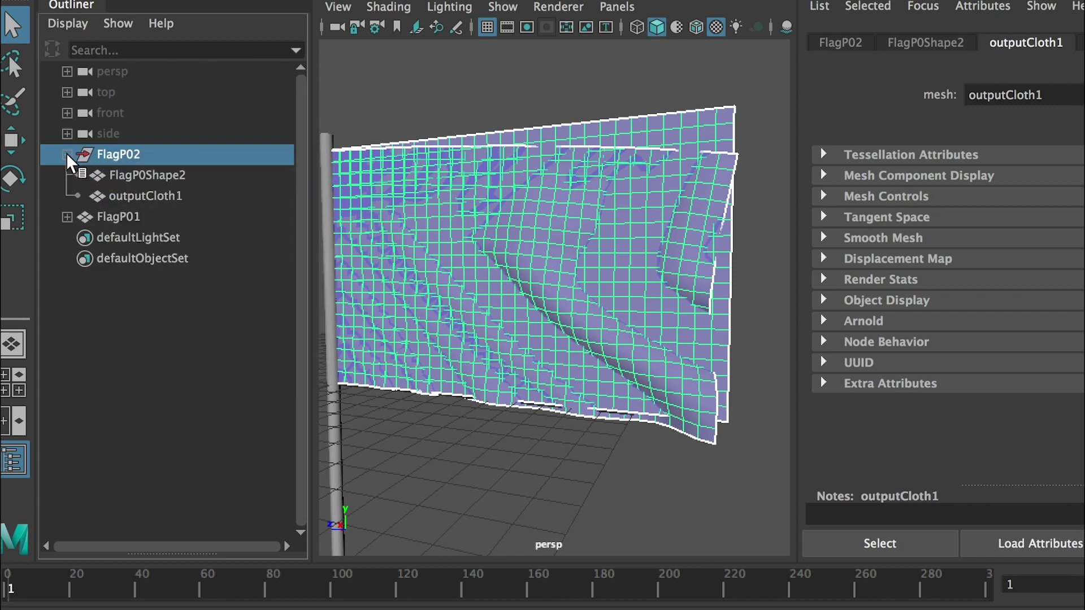
{"action": "left_click", "coordinate": [122, 174]}
{"action": "left_click", "coordinate": [120, 196]}
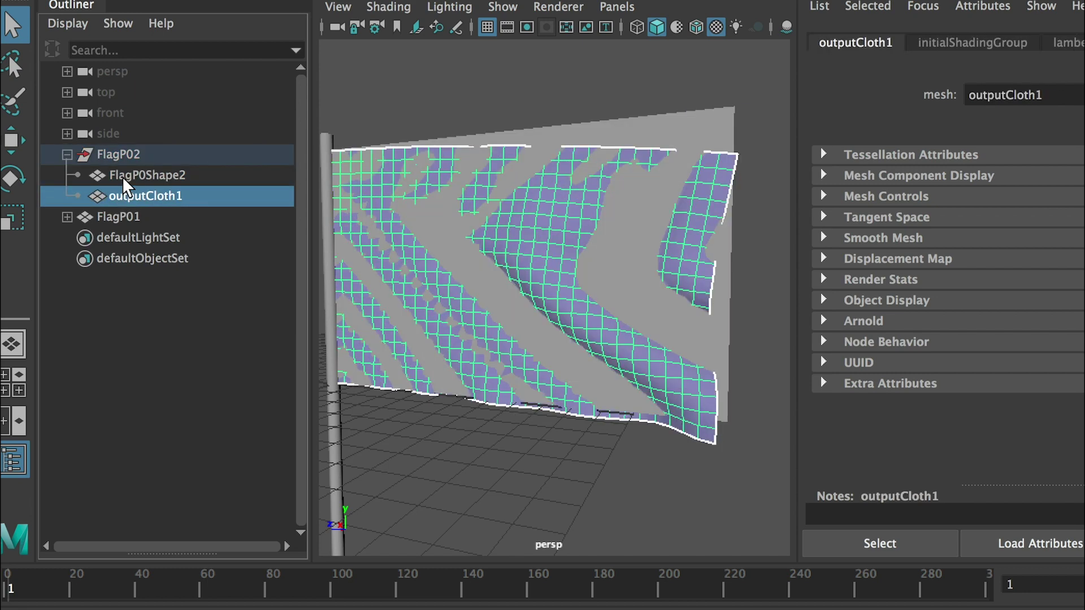
{"action": "left_click", "coordinate": [122, 177]}
{"action": "left_click", "coordinate": [121, 193]}
{"action": "left_click", "coordinate": [121, 176]}
{"action": "left_click", "coordinate": [122, 190]}
{"action": "left_click", "coordinate": [124, 172]}
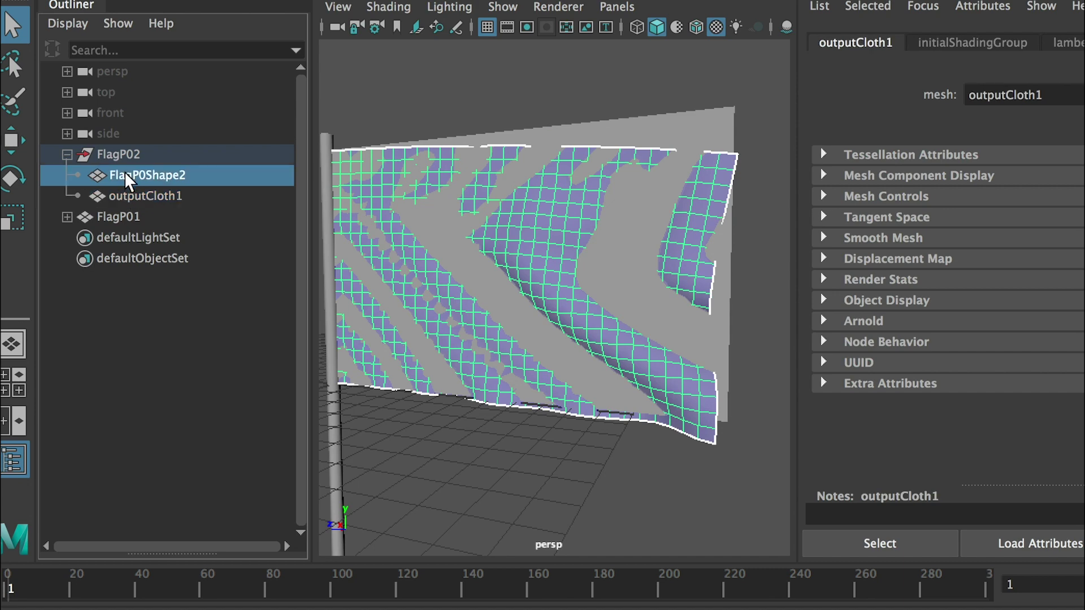
{"action": "left_click", "coordinate": [70, 151]}
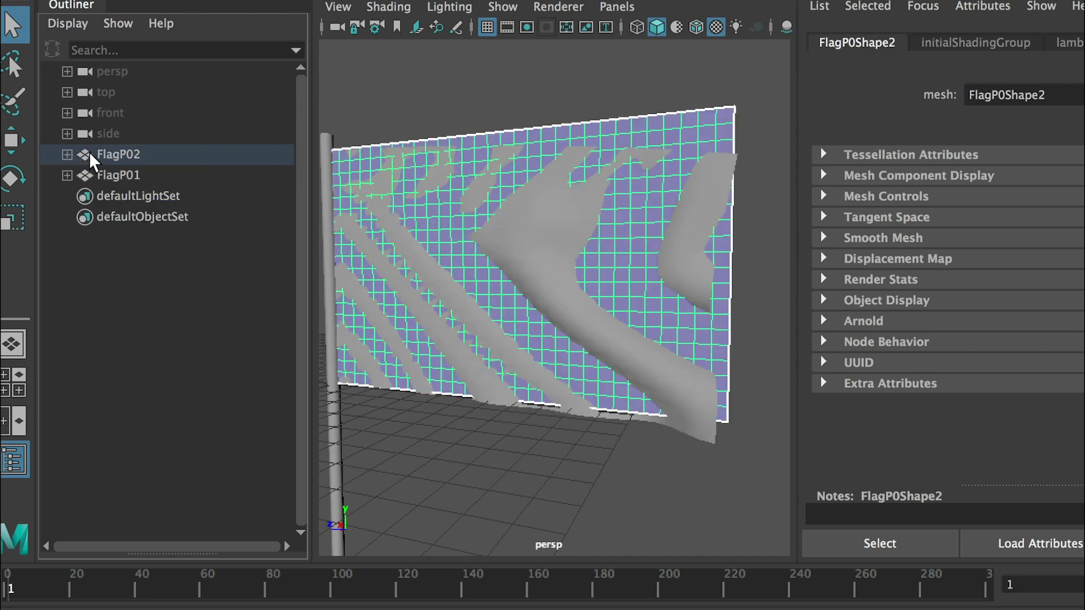
Select the original FlagP0Shape2 shape under FlagP02 and delete it.
{"action": "right_click", "coordinate": [110, 151]}
{"action": "left_click", "coordinate": [134, 181]}
{"action": "right_click", "coordinate": [113, 151]}
{"action": "left_click", "coordinate": [140, 180]}
{"action": "left_click", "coordinate": [67, 154]}
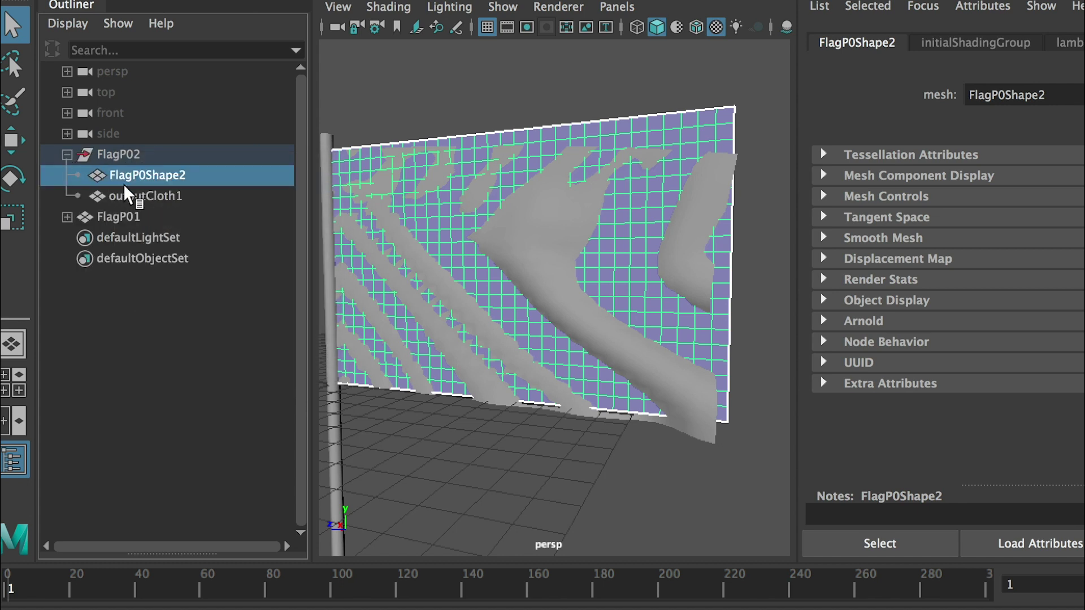
{"action": "left_click", "coordinate": [130, 195]}
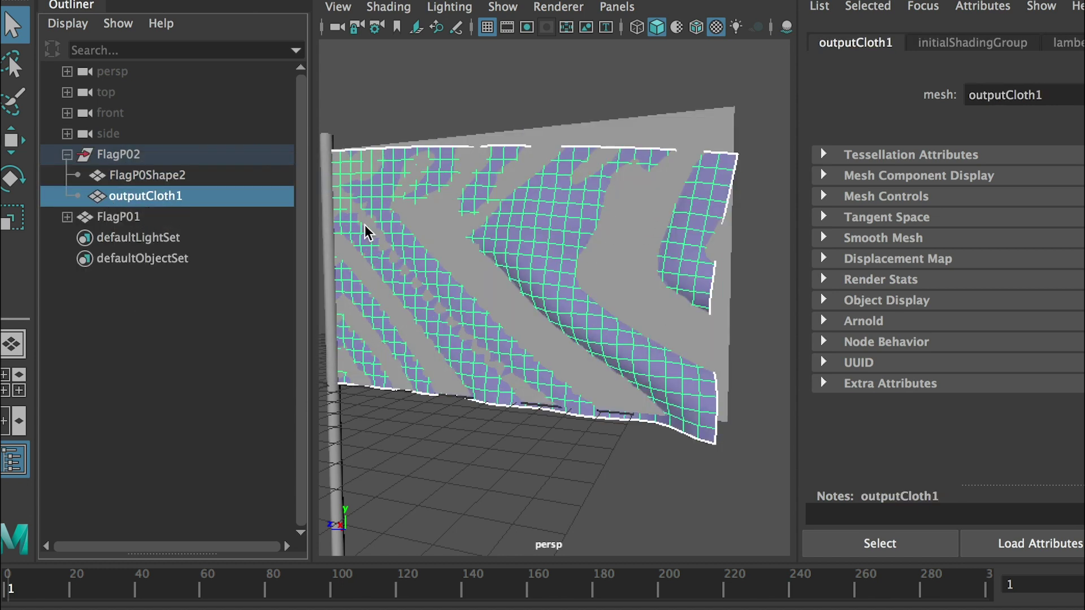
{"action": "left_click", "coordinate": [155, 175]}
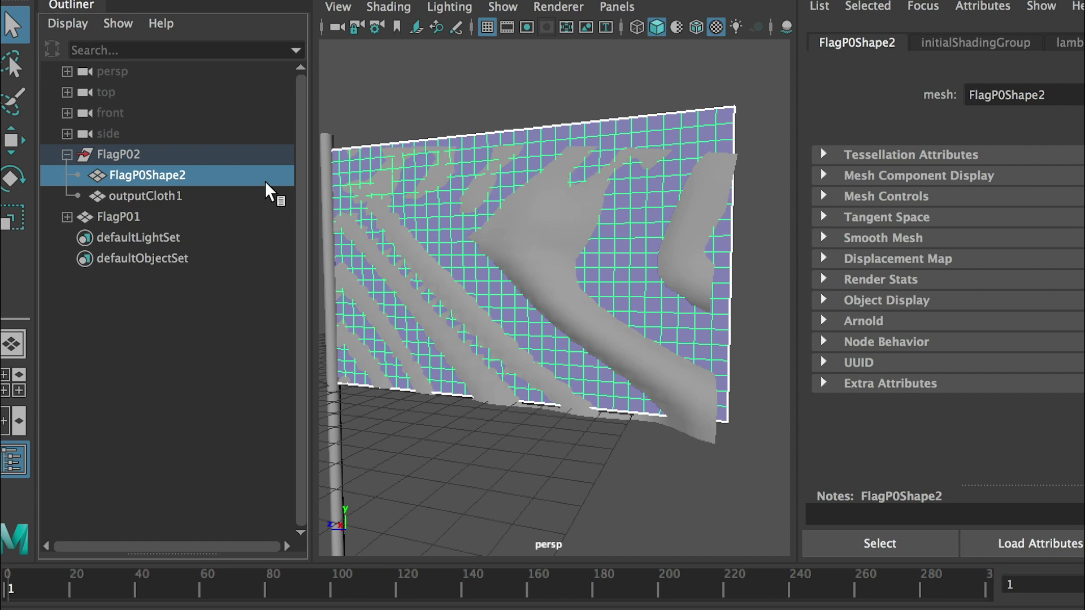
{"action": "key", "text": "Delete"}
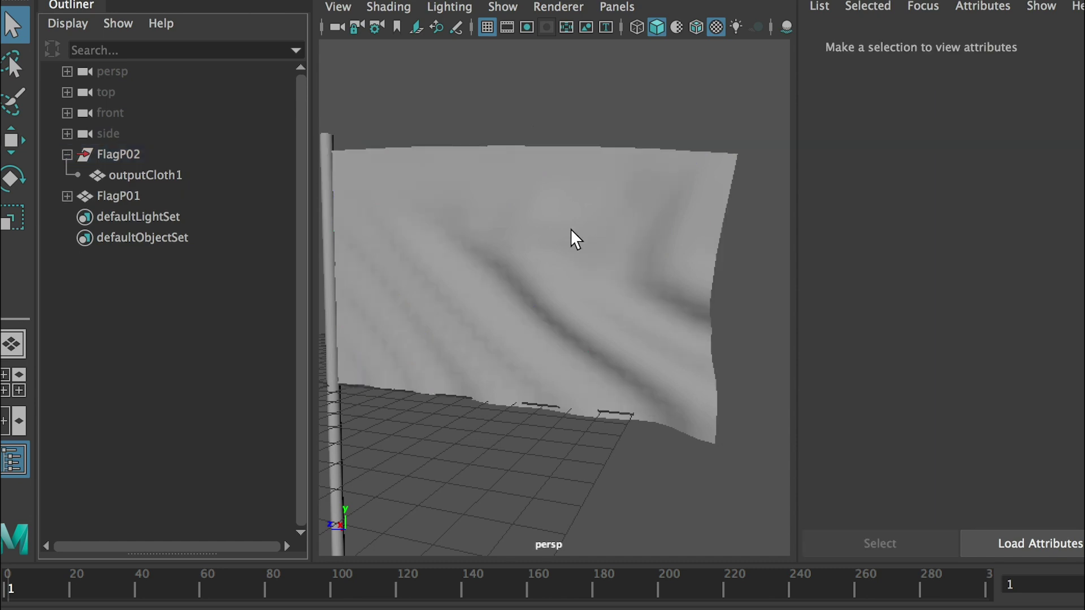
{"action": "left_click", "coordinate": [66, 154]}
{"action": "left_click_drag", "start_coordinate": [642, 266], "coordinate": [402, 262], "text": "alt"}
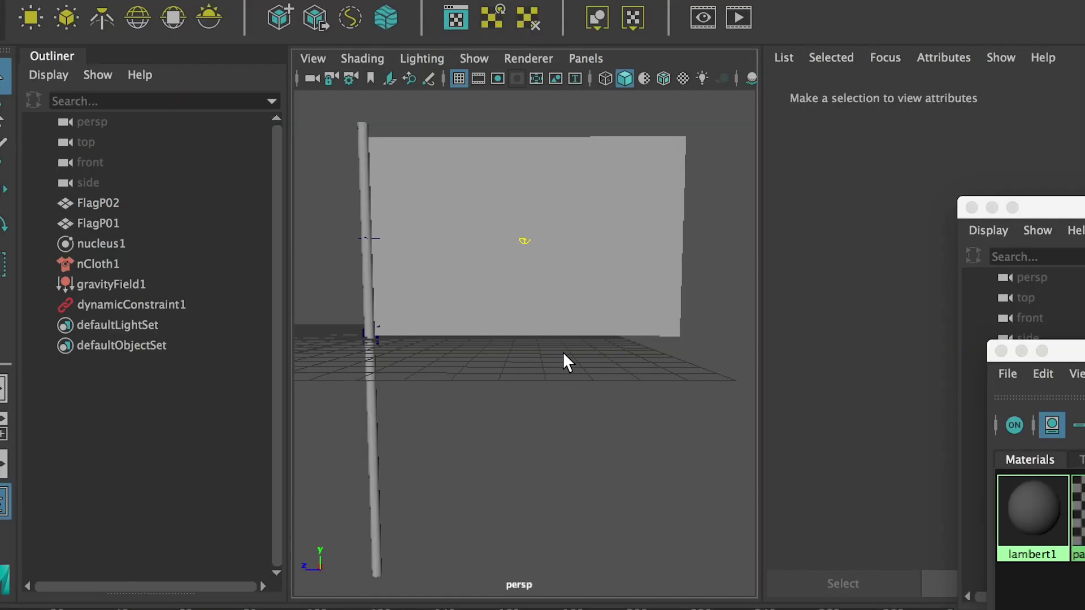
Create a Blinn material in Hypershade and rename it from blinn3 to FlagM01.
{"action": "left_click_drag", "start_coordinate": [1074, 349], "coordinate": [774, 219]}
{"action": "left_click", "coordinate": [827, 243]}
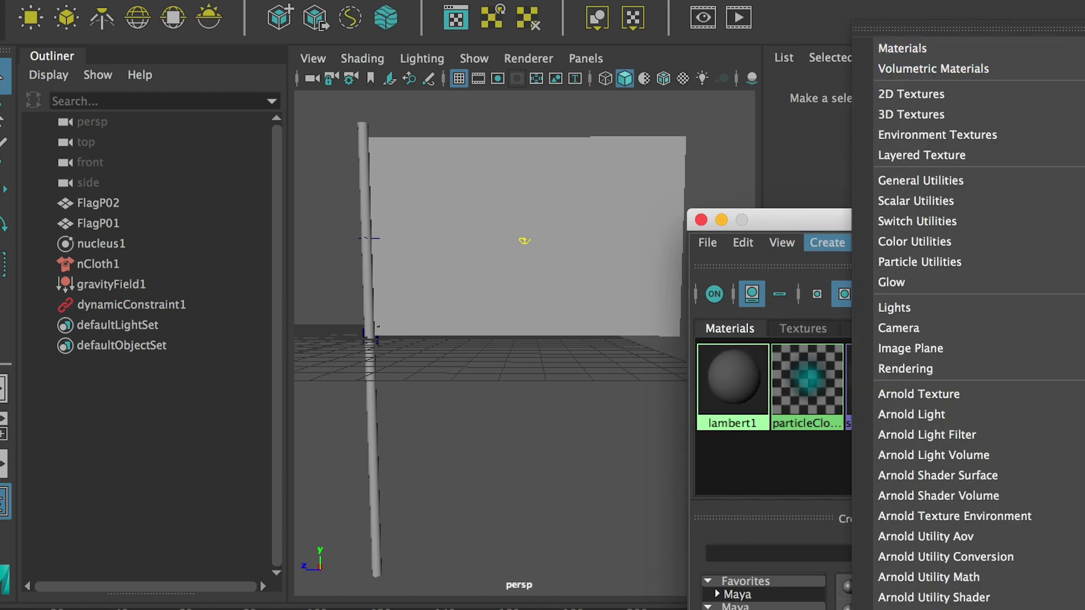
{"action": "left_click", "coordinate": [786, 221]}
{"action": "left_click_drag", "start_coordinate": [796, 220], "coordinate": [521, 247]}
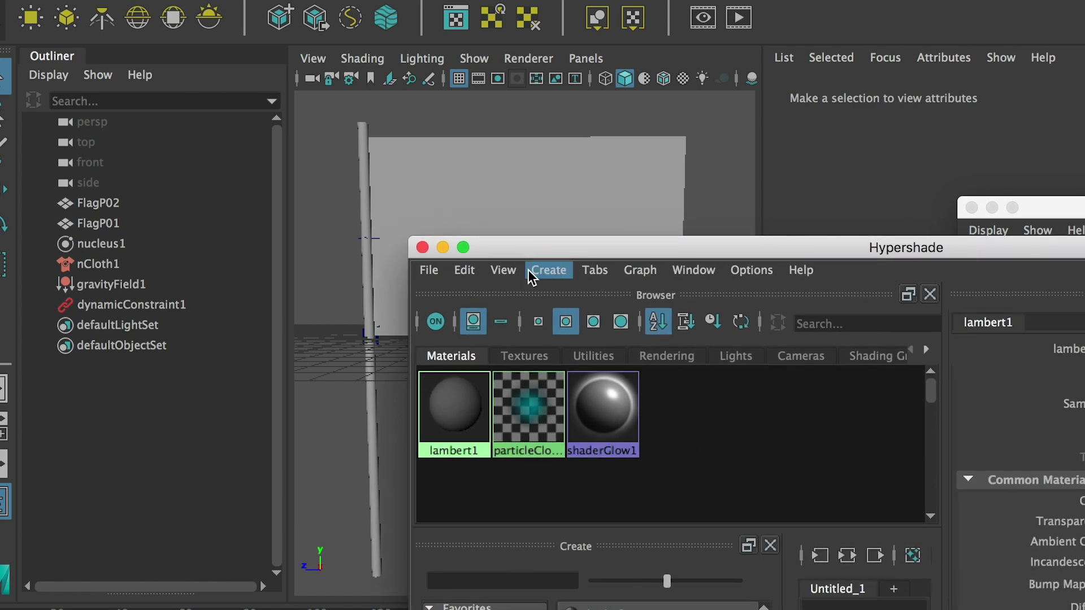
{"action": "left_click", "coordinate": [547, 275]}
{"action": "mouse_move", "coordinate": [626, 49]}
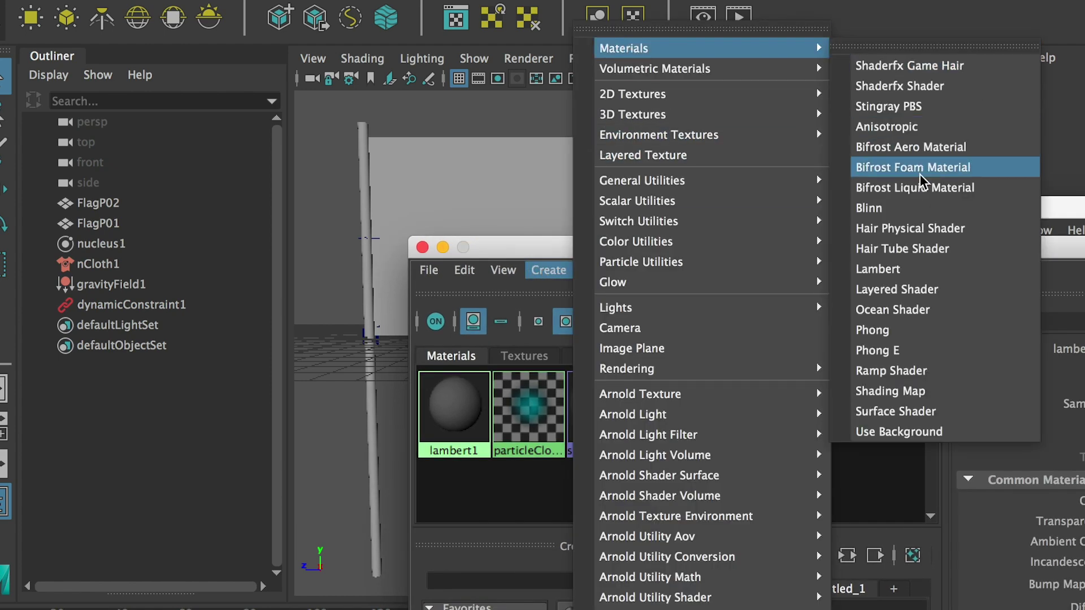
{"action": "left_click", "coordinate": [884, 211]}
{"action": "left_click_drag", "start_coordinate": [888, 249], "coordinate": [712, 258]}
{"action": "double_click", "coordinate": [934, 360]}
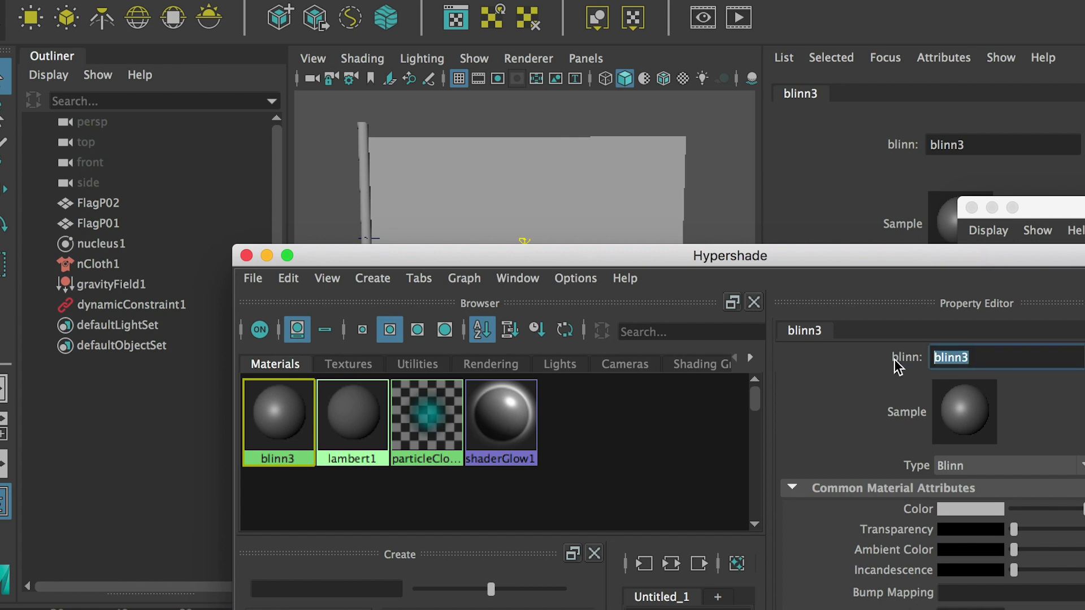
{"action": "type", "text": "FlagM01"}
{"action": "key", "text": "Return"}
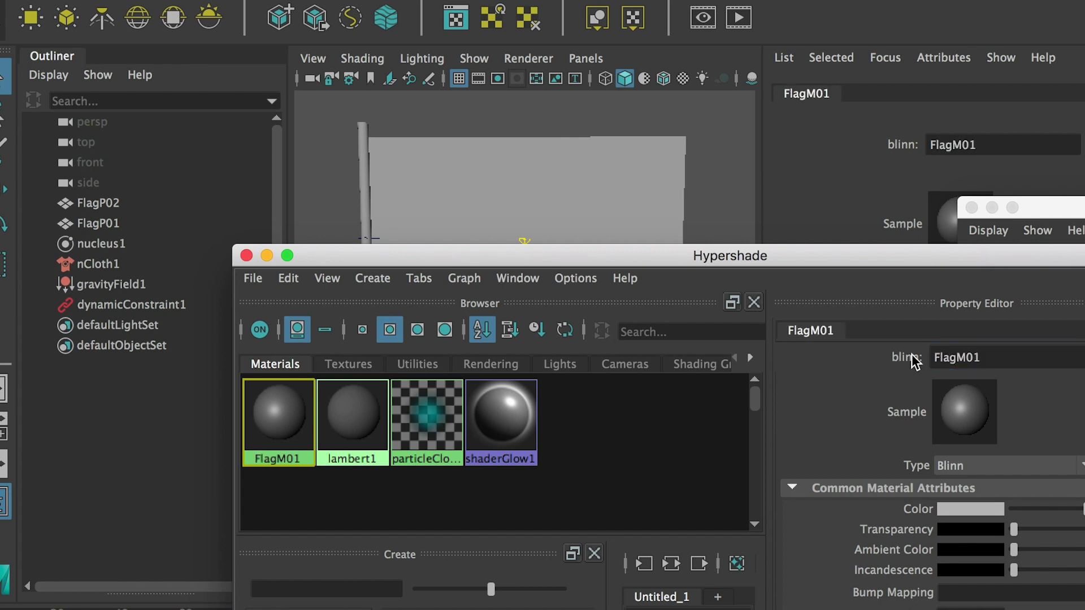
Connect a File texture to FlagM01's Color and load sourceimages/Flag1Diffuse.png.
{"action": "left_click_drag", "start_coordinate": [929, 259], "coordinate": [824, 156]}
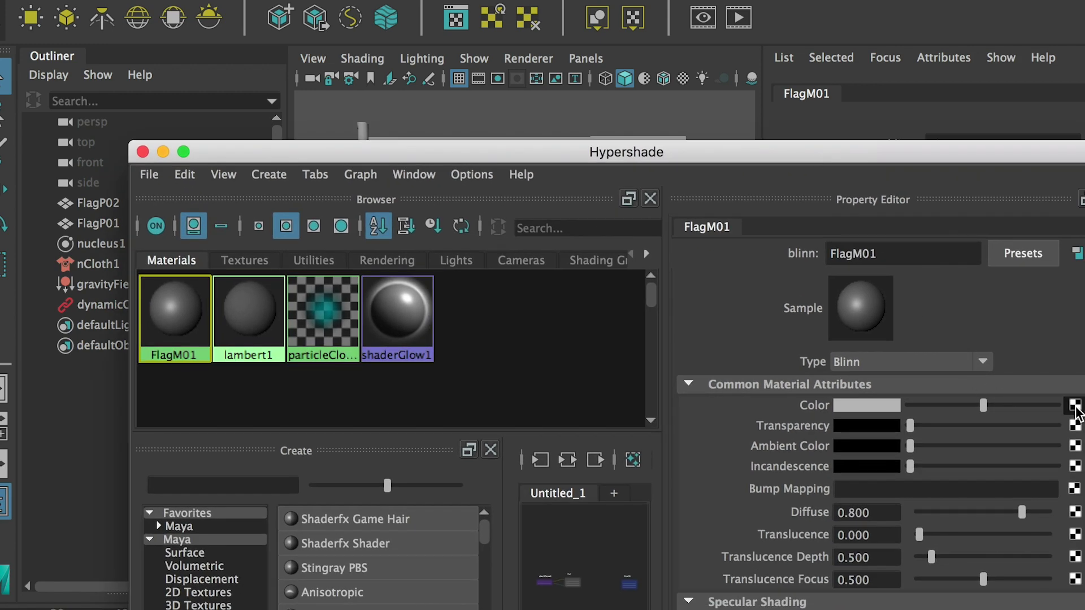
{"action": "left_click", "coordinate": [1075, 405]}
{"action": "left_click", "coordinate": [666, 108]}
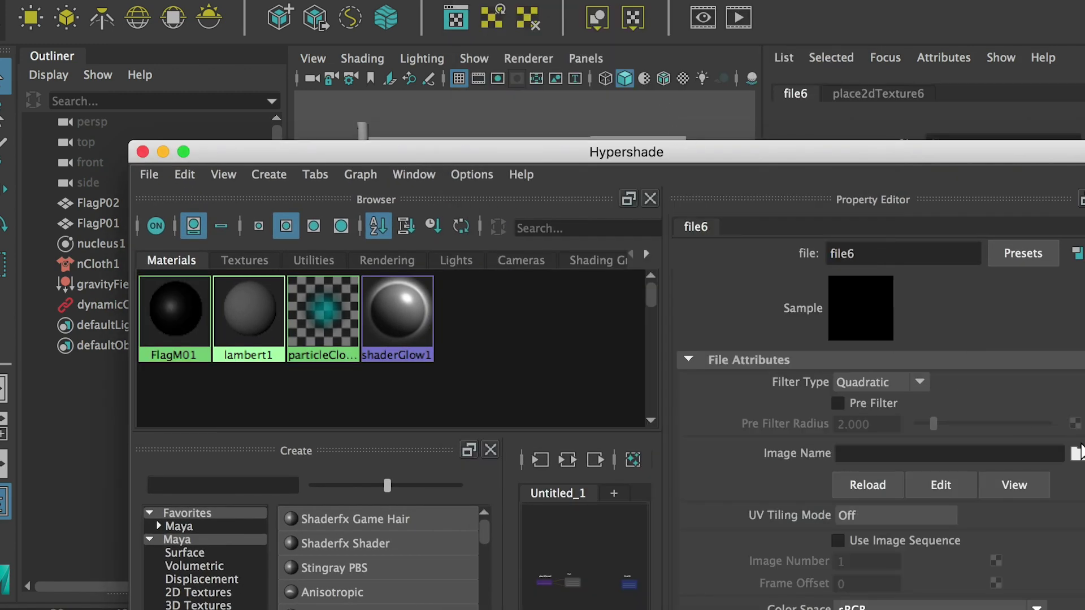
{"action": "left_click", "coordinate": [1077, 453]}
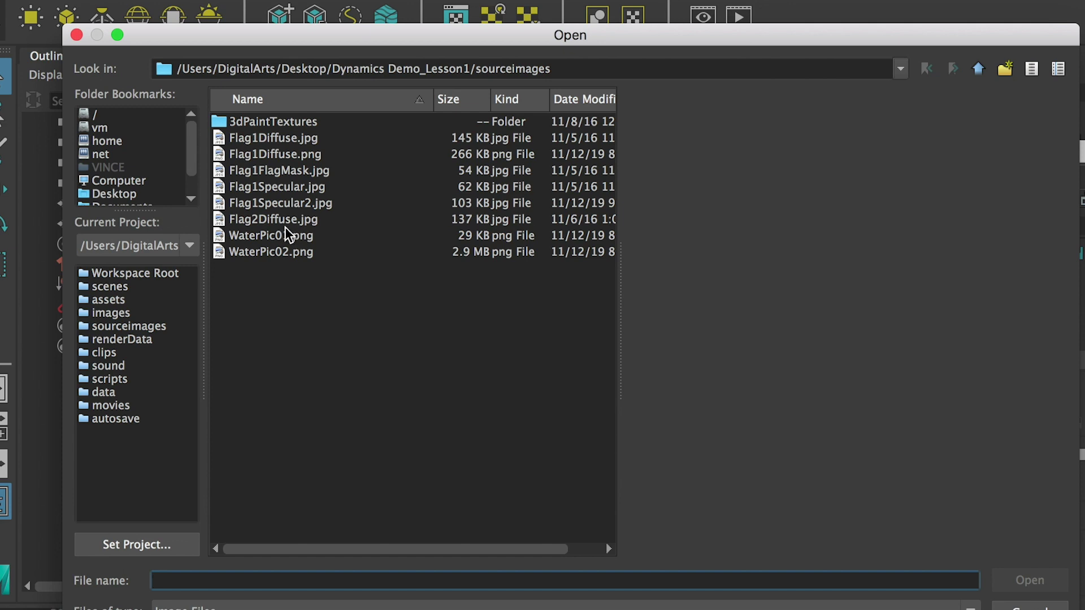
{"action": "left_click", "coordinate": [269, 219]}
{"action": "left_click", "coordinate": [286, 154]}
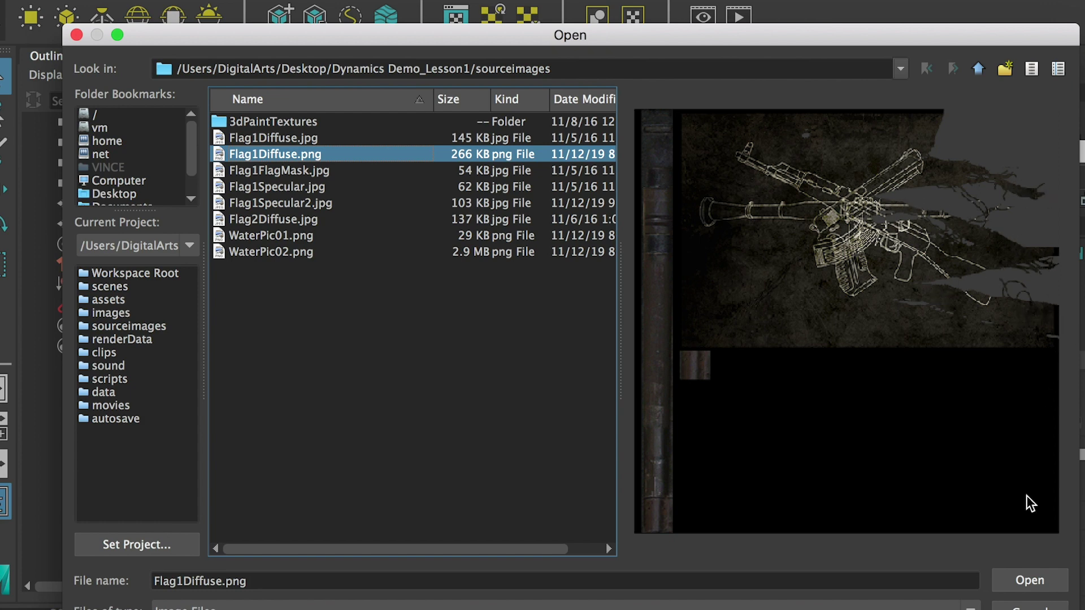
{"action": "left_click", "coordinate": [1028, 582]}
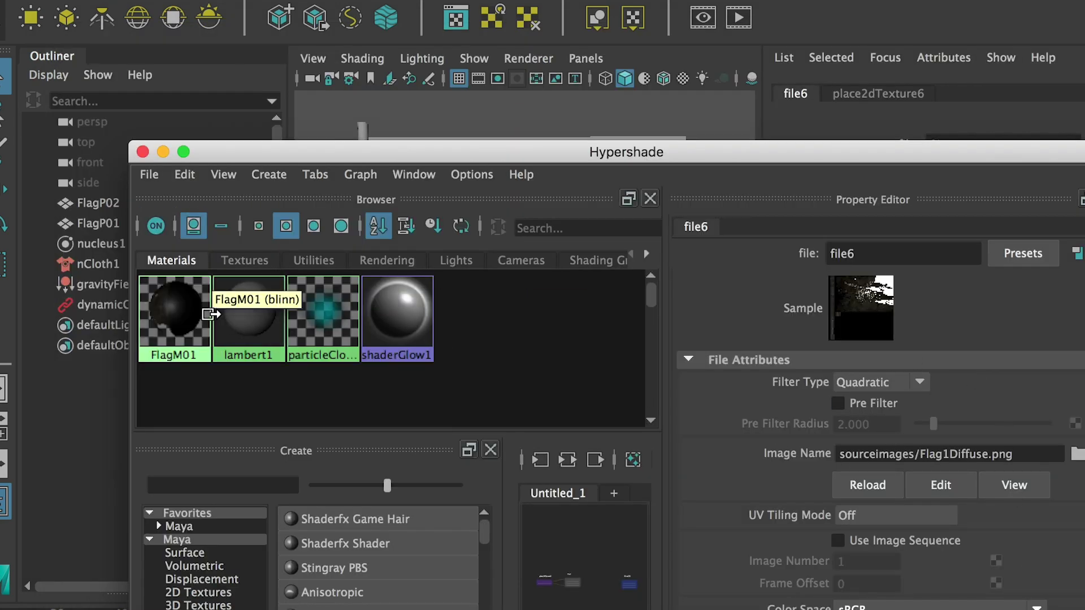
{"action": "left_click", "coordinate": [203, 313]}
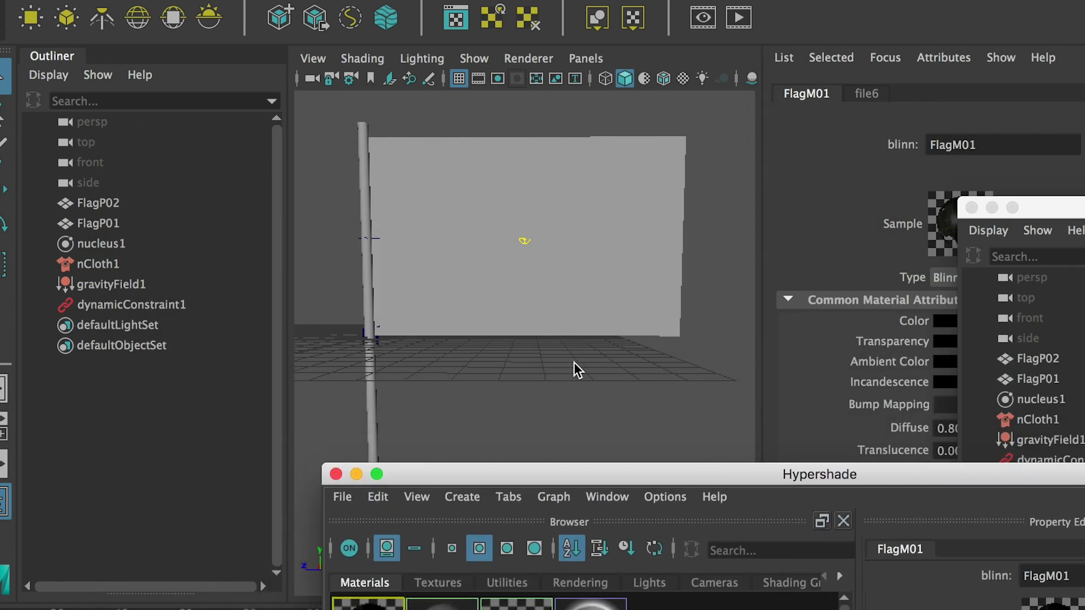
{"action": "left_click", "coordinate": [572, 373]}
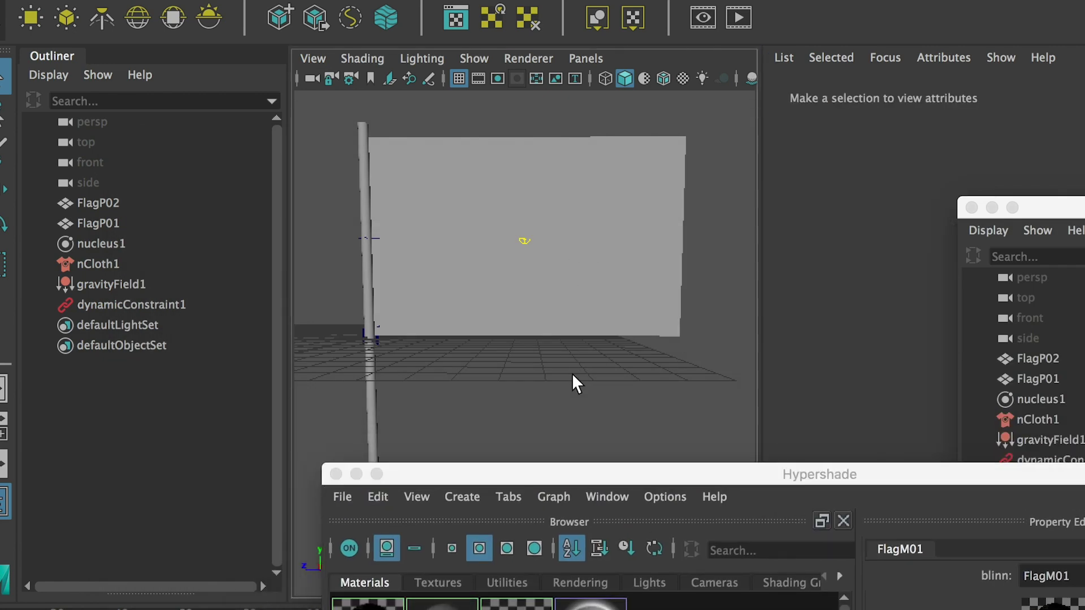
Assign FlagM01 to both flag meshes and switch the viewport to textured display.
{"action": "left_click_drag", "start_coordinate": [531, 366], "coordinate": [358, 277]}
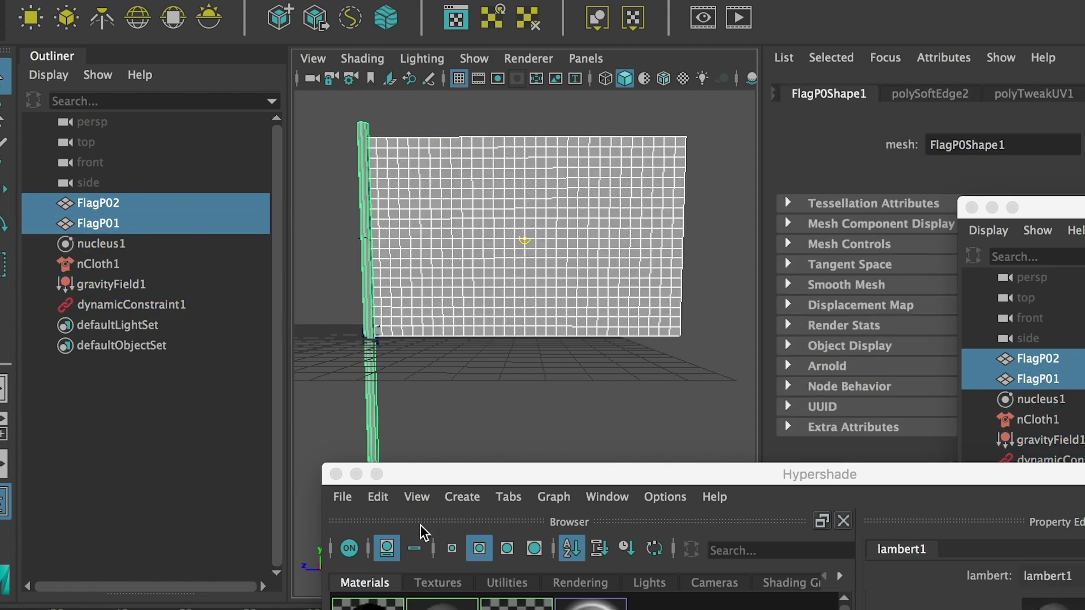
{"action": "right_click_drag", "start_coordinate": [367, 603], "coordinate": [339, 399]}
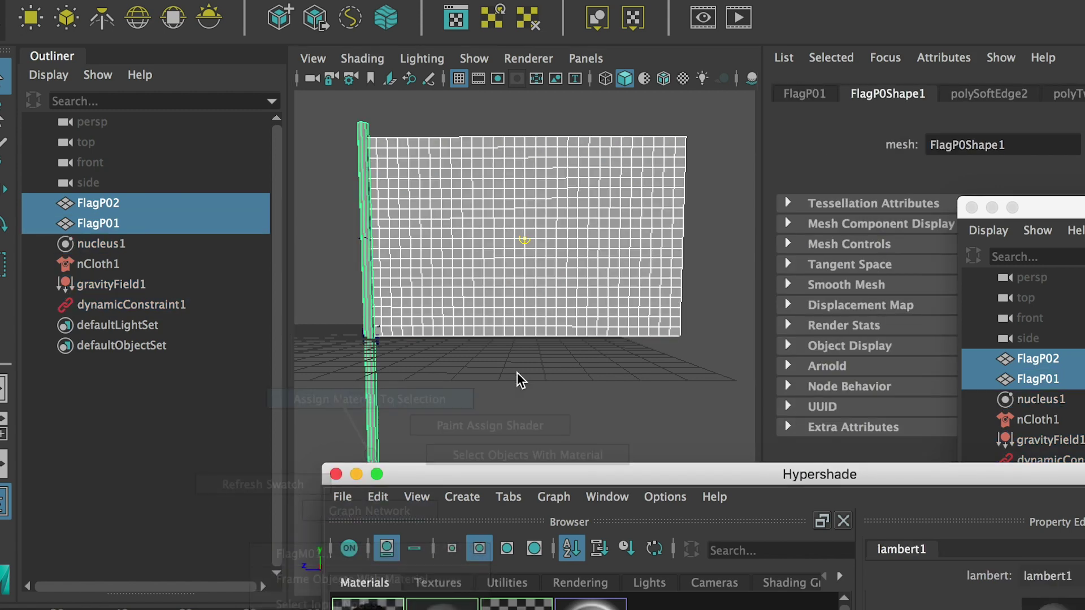
{"action": "left_click", "coordinate": [613, 362]}
{"action": "key", "text": "6"}
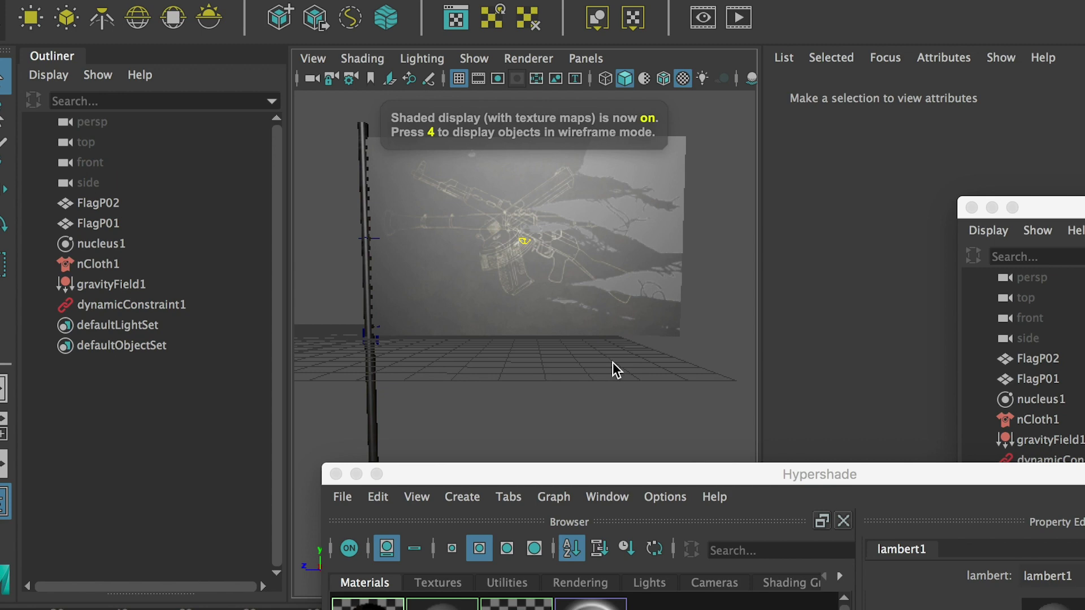
{"action": "left_click_drag", "start_coordinate": [612, 362], "coordinate": [445, 257], "text": "alt"}
{"action": "right_click_drag", "start_coordinate": [445, 257], "coordinate": [525, 286], "text": "alt"}
{"action": "middle_click_drag", "start_coordinate": [525, 285], "coordinate": [502, 350], "text": "alt"}
{"action": "left_click_drag", "start_coordinate": [502, 349], "coordinate": [618, 418], "text": "alt"}
Minimize the Hypershade and Outliner windows and play the cloth simulation with the texture visible.
{"action": "double_click", "coordinate": [846, 479]}
{"action": "scroll", "coordinate": [616, 412], "scroll_direction": "down", "scroll_amount": 6}
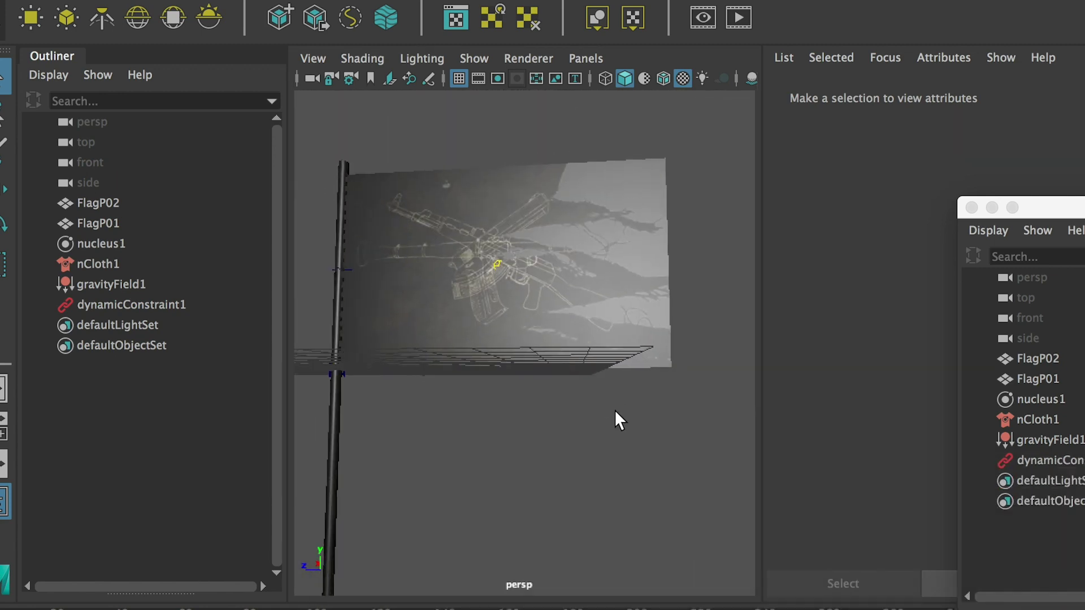
{"action": "double_click", "coordinate": [1020, 206]}
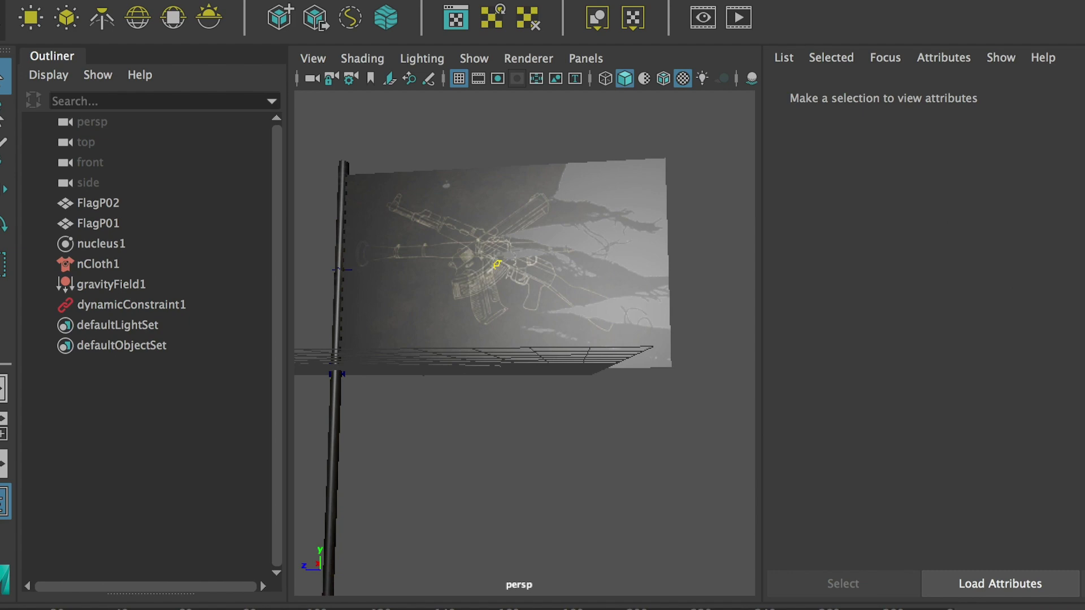
{"action": "key", "text": "alt+v"}
{"action": "left_click_drag", "start_coordinate": [580, 363], "coordinate": [547, 351], "text": "alt"}
{"action": "scroll", "coordinate": [571, 349], "scroll_direction": "up", "scroll_amount": 6}
{"action": "scroll", "coordinate": [547, 351], "scroll_direction": "down", "scroll_amount": 6}
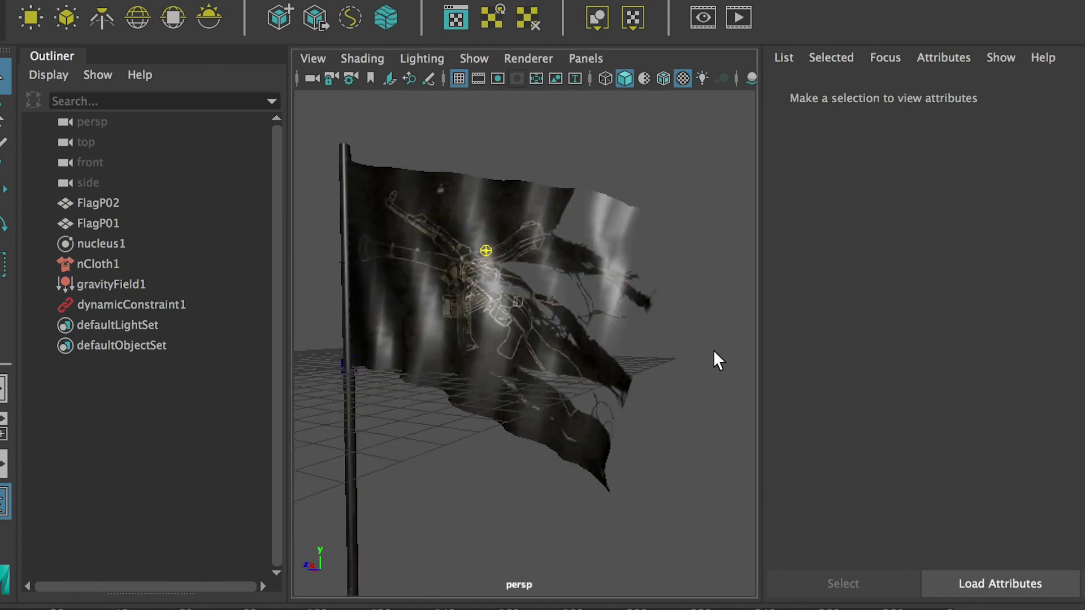
{"action": "left_click_drag", "start_coordinate": [663, 341], "coordinate": [696, 340], "text": "alt"}
{"action": "scroll", "coordinate": [695, 340], "scroll_direction": "up", "scroll_amount": 5}
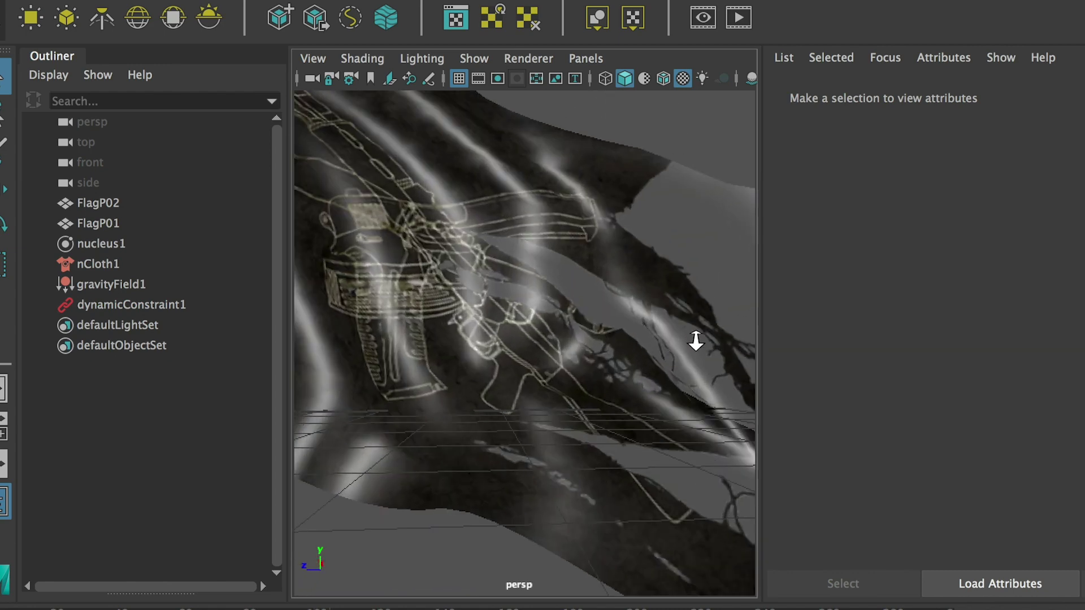
{"action": "left_click_drag", "start_coordinate": [595, 313], "coordinate": [527, 322], "text": "alt"}
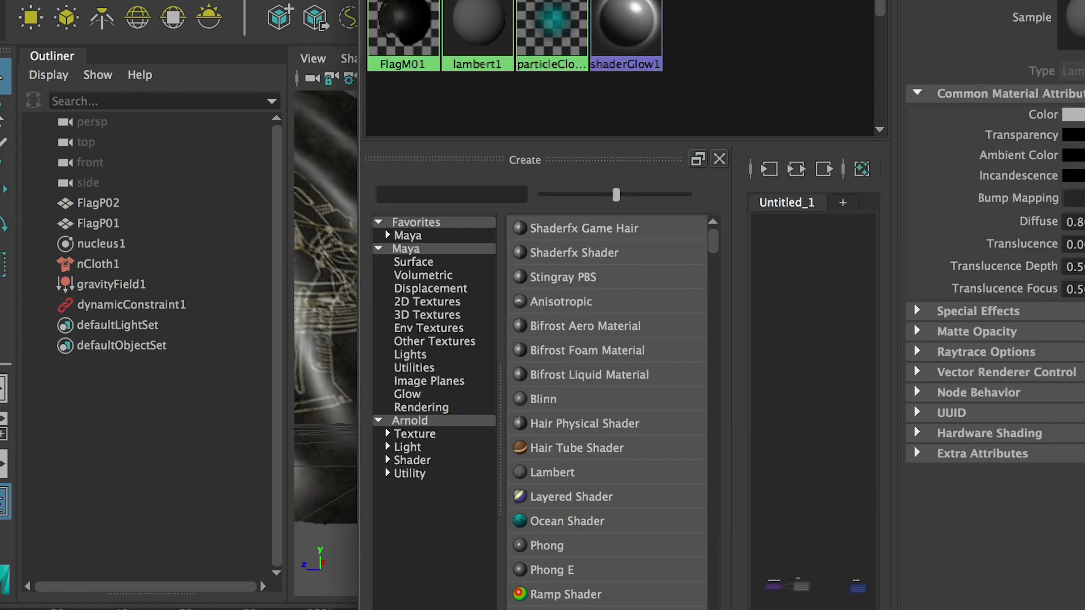
Connect a File texture to FlagM01's Specular Color and load Flag1FlagMask.jpg.
{"action": "left_click_drag", "start_coordinate": [819, 0], "coordinate": [551, 47]}
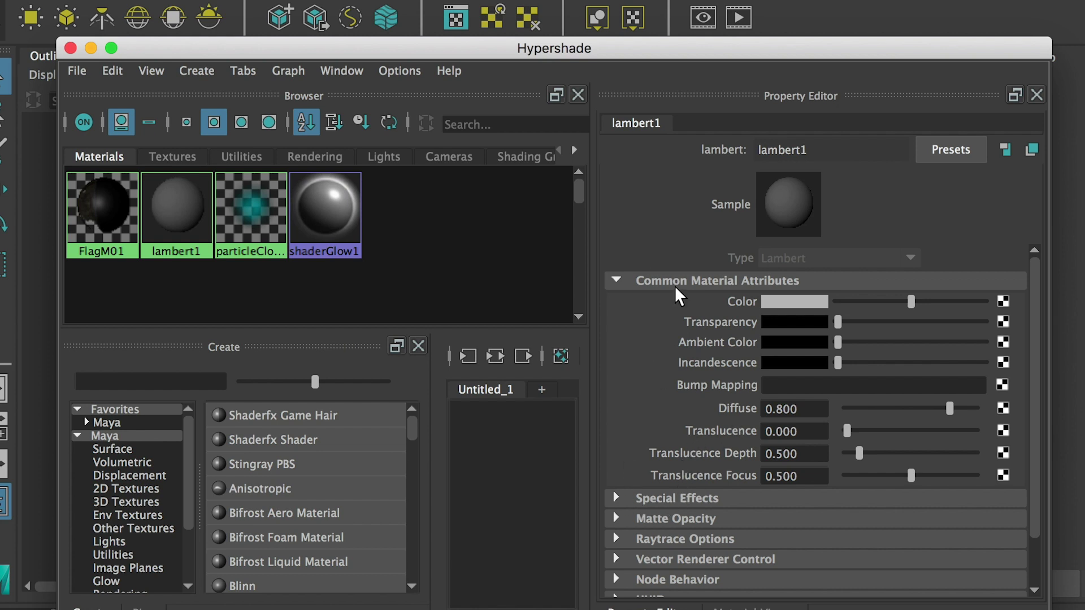
{"action": "left_click", "coordinate": [102, 224]}
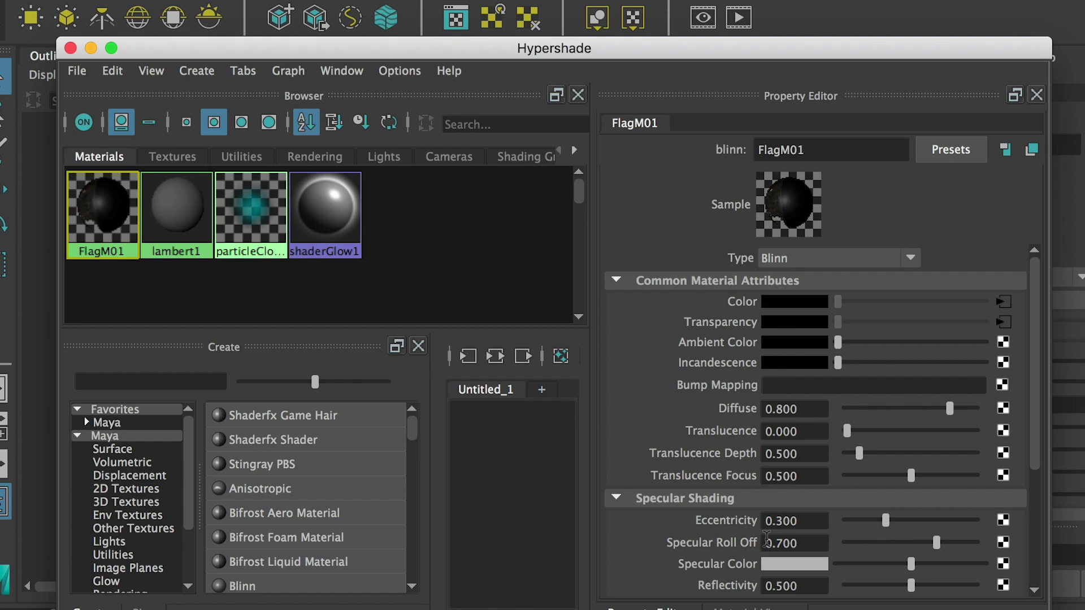
{"action": "left_click", "coordinate": [1002, 564]}
{"action": "left_click", "coordinate": [643, 112]}
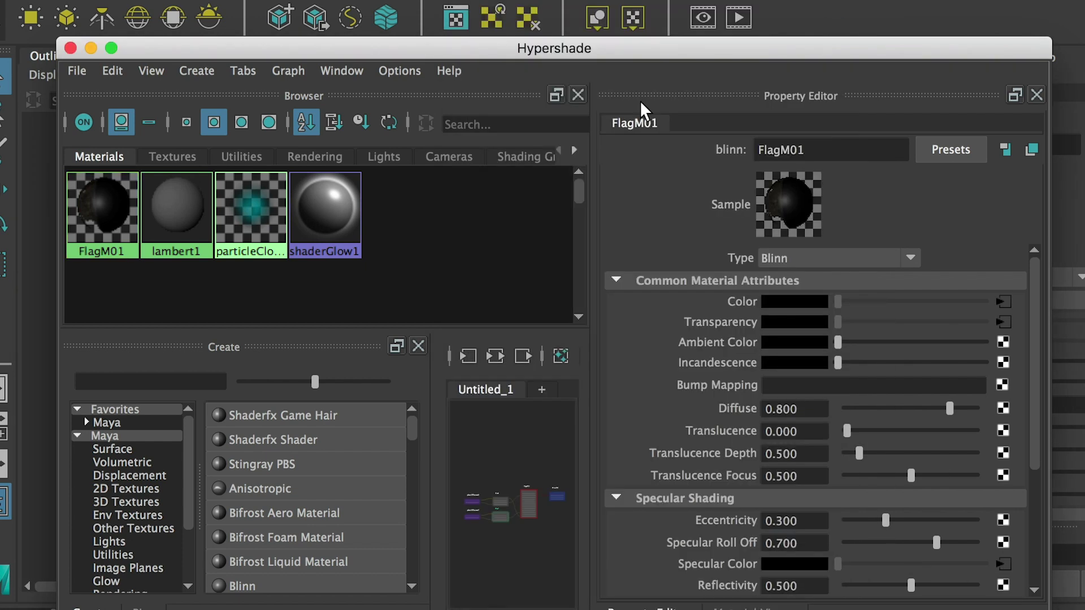
{"action": "left_click", "coordinate": [1014, 346]}
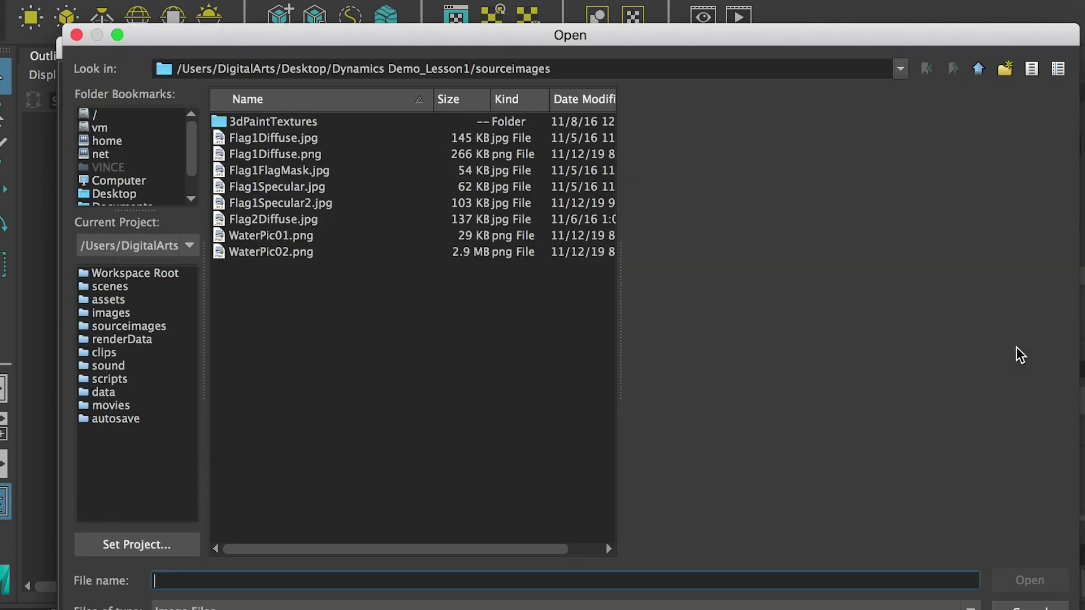
{"action": "left_click", "coordinate": [290, 169]}
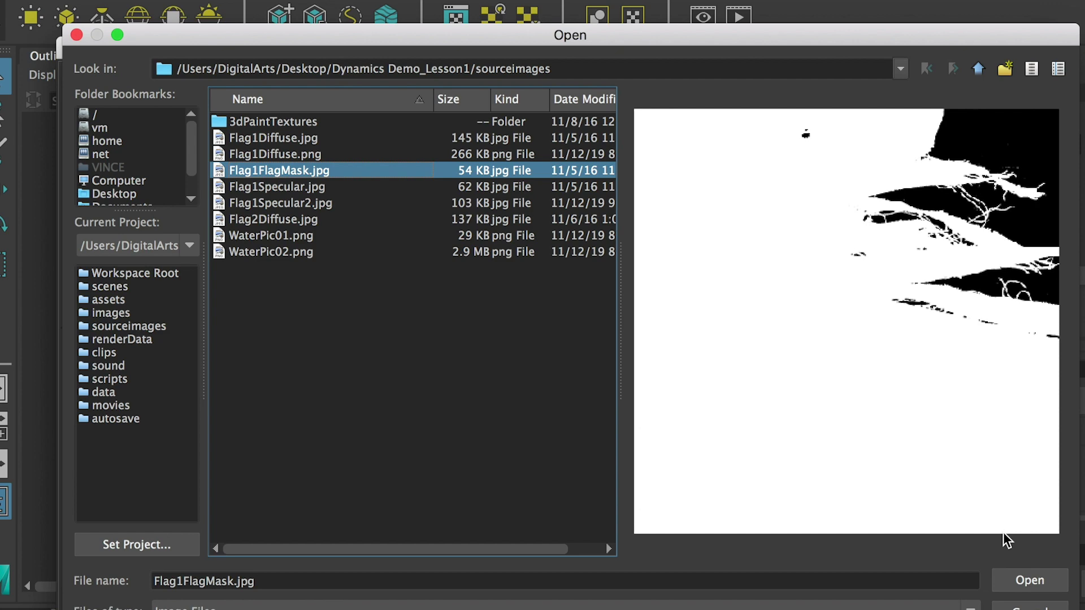
{"action": "left_click", "coordinate": [1030, 580]}
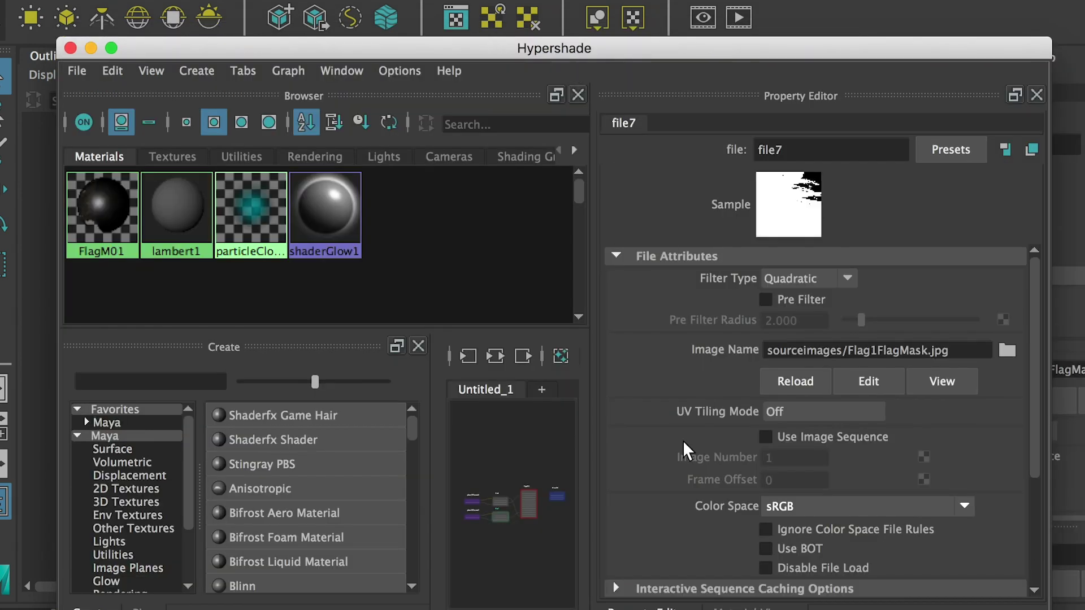
{"action": "left_click_drag", "start_coordinate": [435, 41], "coordinate": [706, 494]}
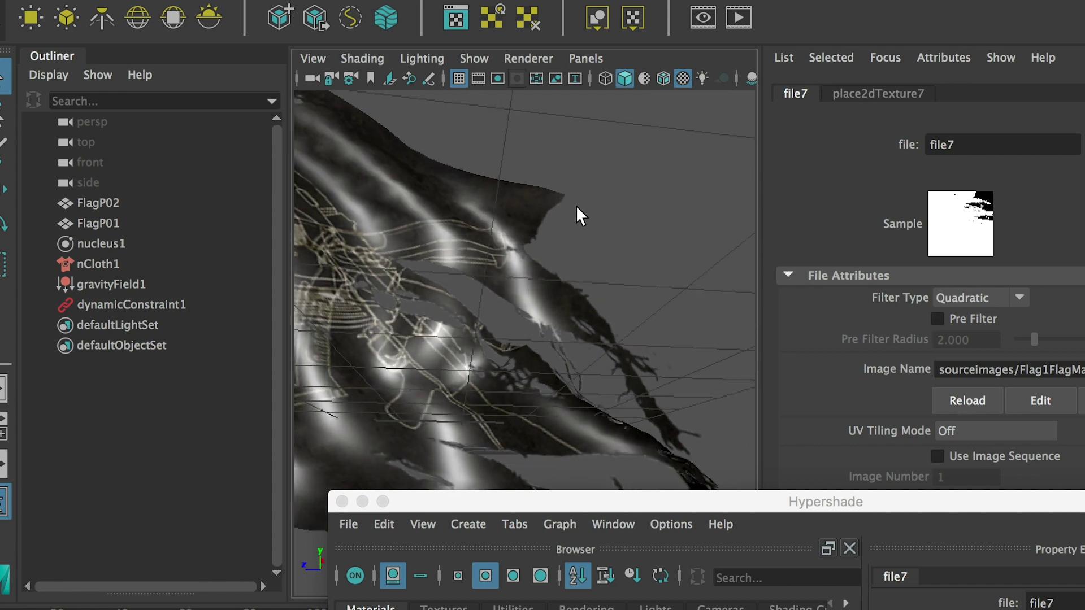
{"action": "left_click_drag", "start_coordinate": [472, 271], "coordinate": [661, 296], "text": "alt"}
{"action": "left_click_drag", "start_coordinate": [954, 500], "coordinate": [755, 609]}
{"action": "right_click_drag", "start_coordinate": [665, 387], "coordinate": [594, 338], "text": "alt"}
{"action": "mouse_move", "coordinate": [594, 338]}
{"action": "left_mouse_down", "text": "alt"}
{"action": "mouse_move", "coordinate": [535, 346]}
{"action": "mouse_move", "coordinate": [516, 334]}
{"action": "mouse_move", "coordinate": [593, 340]}
{"action": "left_mouse_up", "text": "alt"}
{"action": "scroll", "coordinate": [535, 341], "scroll_direction": "down", "scroll_amount": 3}
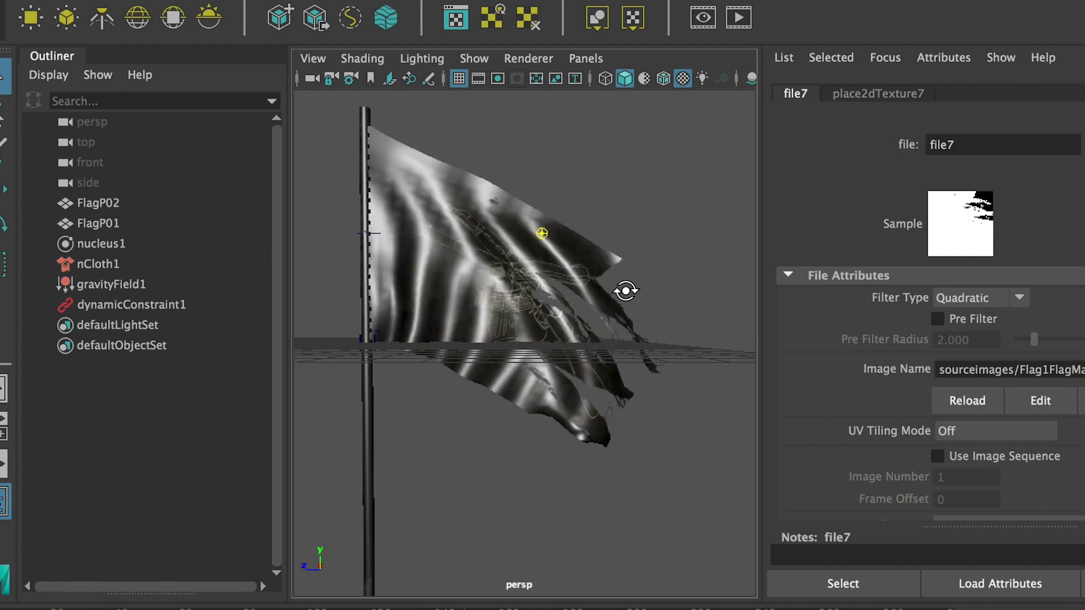
{"action": "left_click_drag", "start_coordinate": [625, 290], "coordinate": [754, 347], "text": "alt"}
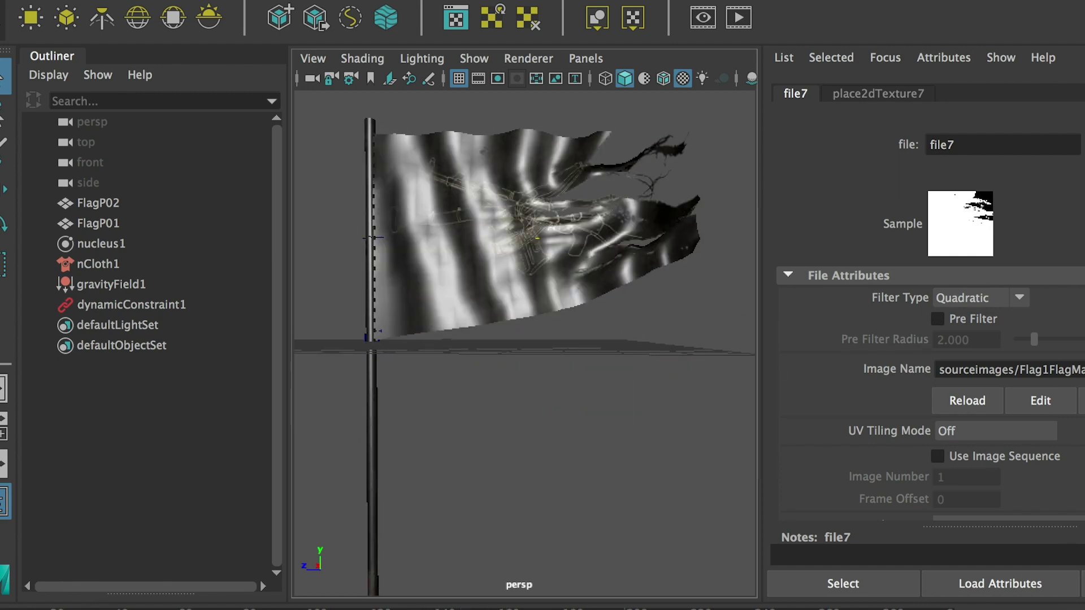
{"action": "left_click_drag", "start_coordinate": [622, 348], "coordinate": [634, 51], "text": "alt"}
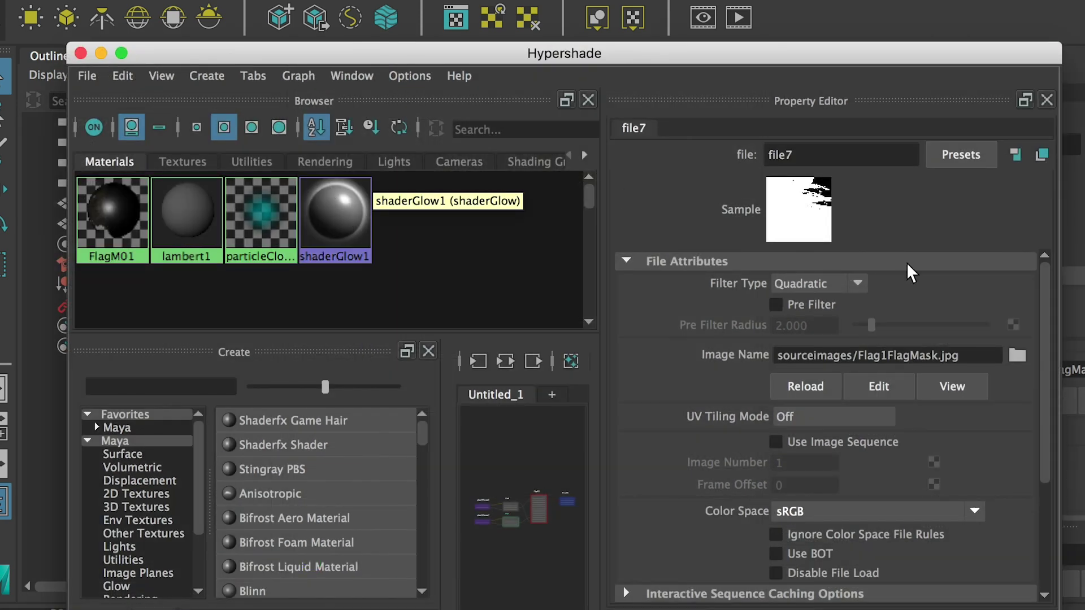
Load Flag1Specular2.jpg as file7's image, then move the Hypershade window to the screen bottom.
{"action": "left_click", "coordinate": [1016, 355]}
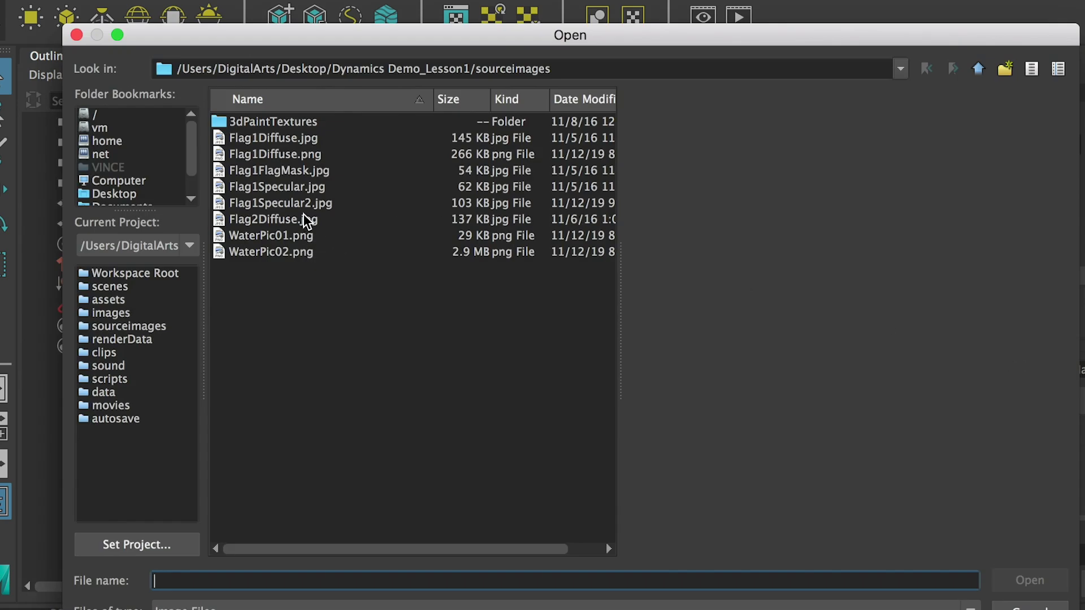
{"action": "left_click", "coordinate": [298, 205]}
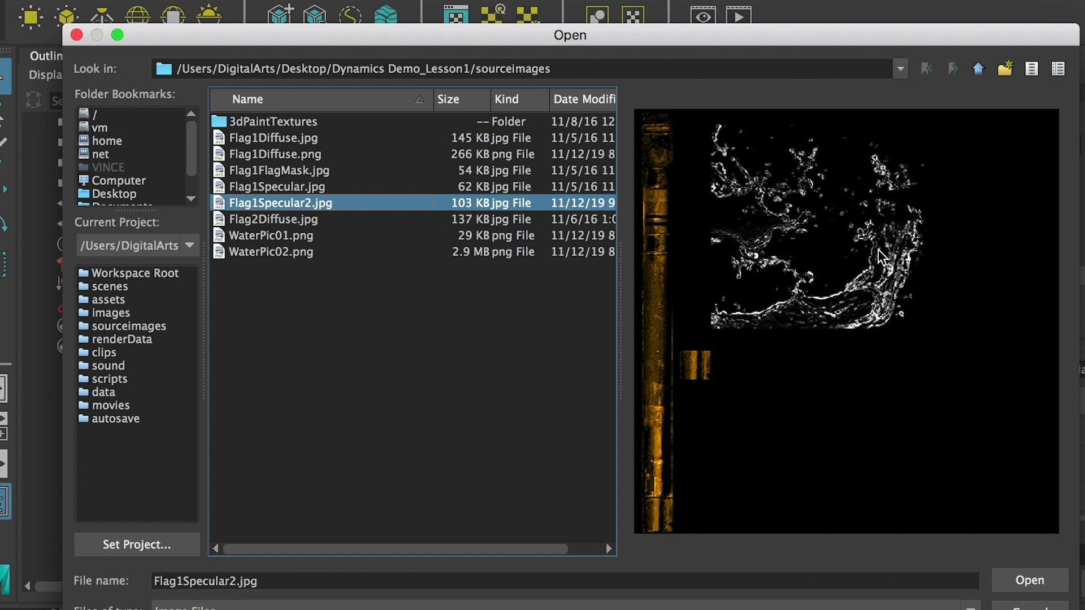
{"action": "left_click", "coordinate": [1025, 585]}
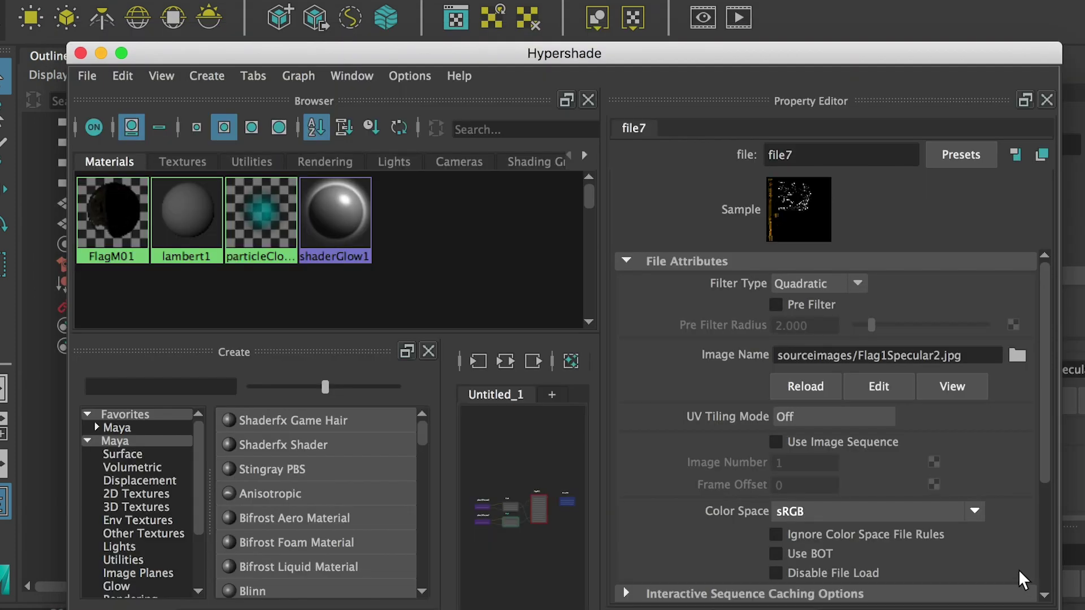
{"action": "left_click_drag", "start_coordinate": [585, 55], "coordinate": [878, 563]}
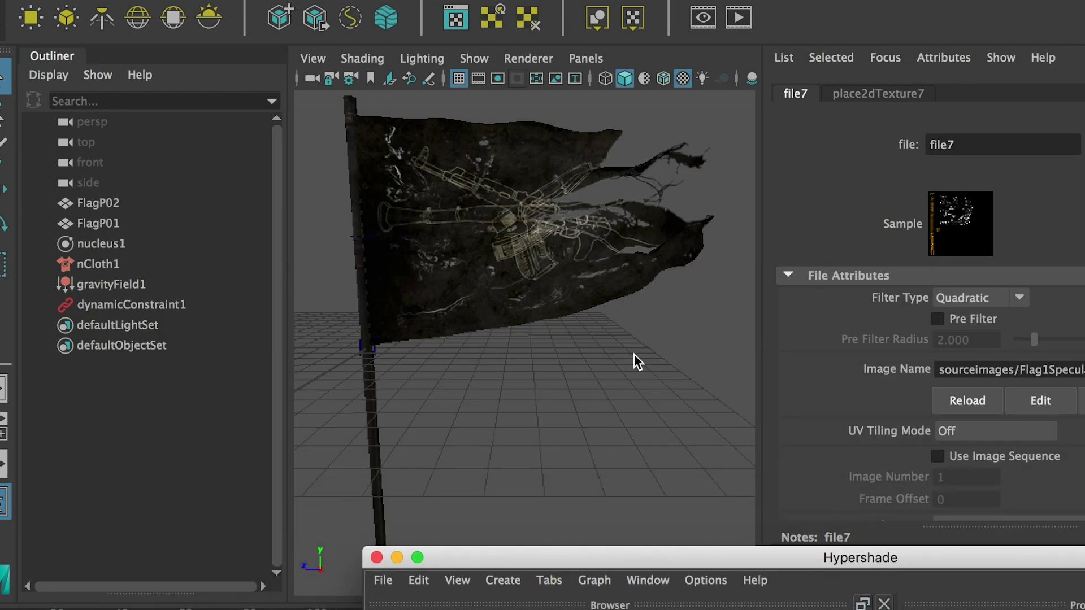
{"action": "left_click", "coordinate": [618, 348]}
{"action": "left_click_drag", "start_coordinate": [618, 348], "coordinate": [576, 362], "text": "alt"}
{"action": "right_click_drag", "start_coordinate": [576, 362], "coordinate": [559, 358], "text": "alt"}
{"action": "middle_click_drag", "start_coordinate": [560, 358], "coordinate": [620, 403], "text": "alt"}
{"action": "left_click_drag", "start_coordinate": [620, 403], "coordinate": [439, 407], "text": "alt"}
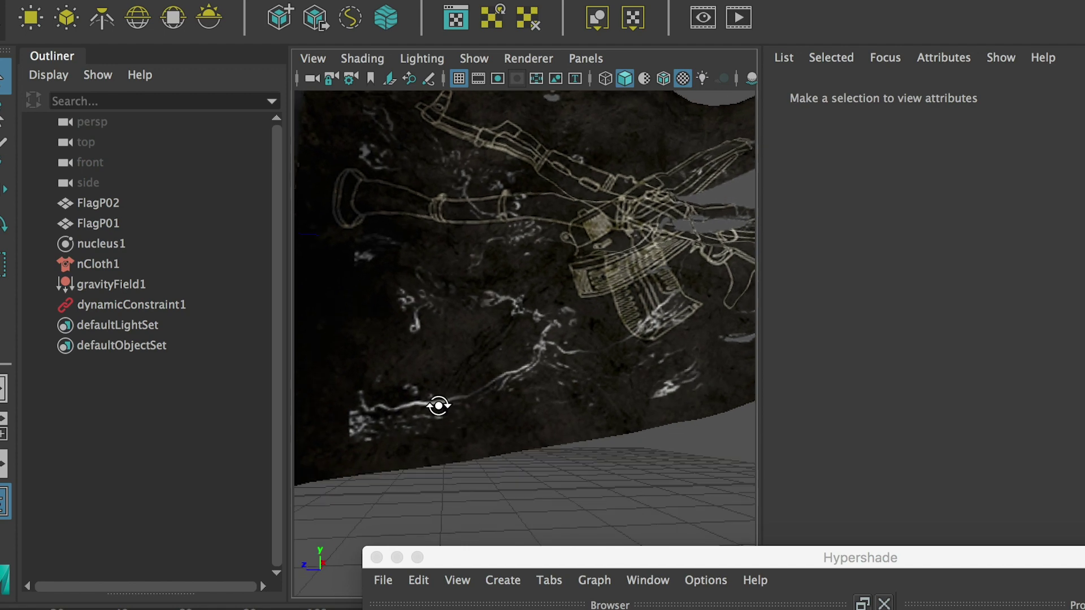
{"action": "left_click_drag", "start_coordinate": [510, 379], "coordinate": [582, 433], "text": "alt"}
{"action": "middle_click_drag", "start_coordinate": [384, 310], "coordinate": [493, 337], "text": "alt"}
{"action": "right_click_drag", "start_coordinate": [429, 310], "coordinate": [531, 339], "text": "alt"}
{"action": "middle_click_drag", "start_coordinate": [463, 334], "coordinate": [520, 342], "text": "alt"}
{"action": "right_click_drag", "start_coordinate": [519, 342], "coordinate": [538, 351], "text": "alt"}
{"action": "left_click_drag", "start_coordinate": [537, 351], "coordinate": [631, 187], "text": "alt"}
{"action": "left_click_drag", "start_coordinate": [661, 260], "coordinate": [690, 203], "text": "alt"}
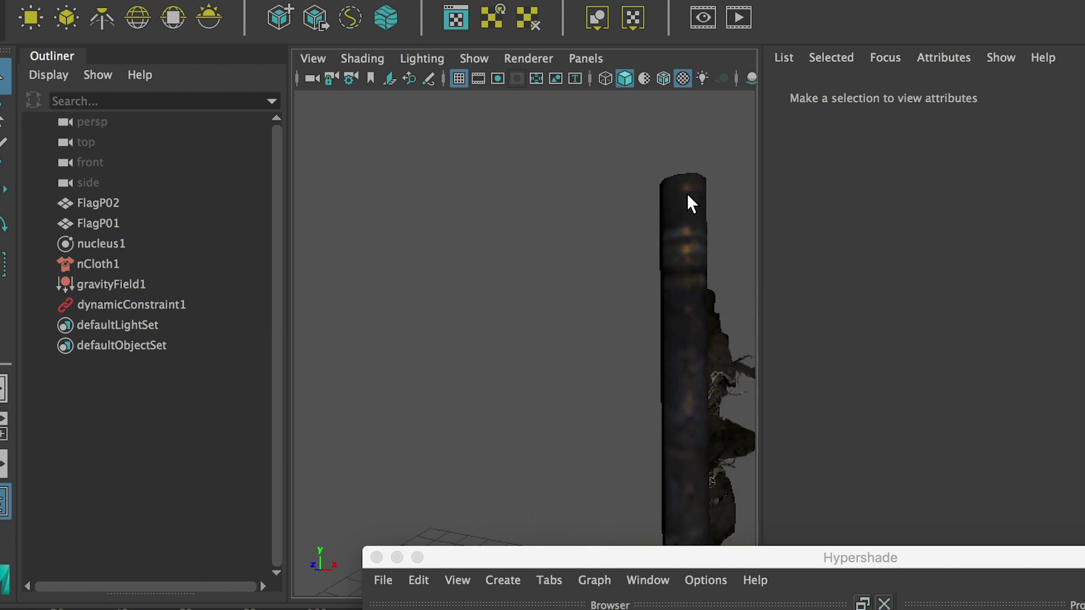
{"action": "left_click_drag", "start_coordinate": [757, 376], "coordinate": [1031, 345]}
{"action": "left_click_drag", "start_coordinate": [666, 324], "coordinate": [649, 351], "text": "alt"}
{"action": "middle_click_drag", "start_coordinate": [650, 351], "coordinate": [491, 317], "text": "alt"}
{"action": "right_click_drag", "start_coordinate": [491, 317], "coordinate": [353, 253], "text": "alt"}
{"action": "left_click_drag", "start_coordinate": [661, 317], "coordinate": [554, 317], "text": "alt"}
{"action": "right_click_drag", "start_coordinate": [554, 316], "coordinate": [615, 355], "text": "alt"}
{"action": "middle_click_drag", "start_coordinate": [602, 350], "coordinate": [504, 291], "text": "alt"}
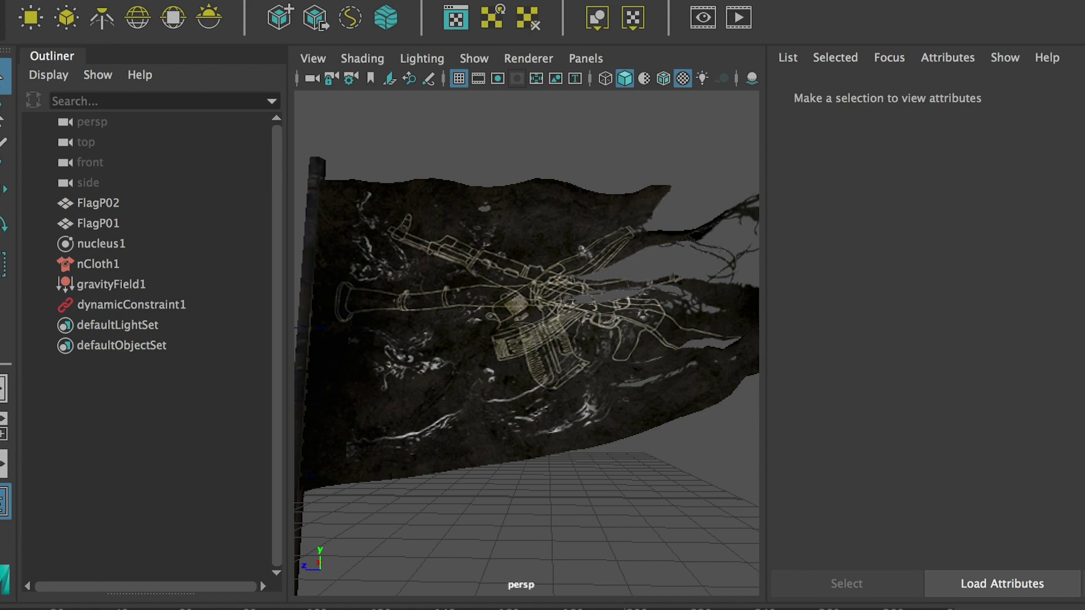
{"action": "left_click_drag", "start_coordinate": [692, 459], "coordinate": [635, 430], "text": "alt"}
{"action": "middle_click_drag", "start_coordinate": [576, 372], "coordinate": [500, 389], "text": "alt"}
{"action": "right_click_drag", "start_coordinate": [500, 390], "coordinate": [639, 499], "text": "alt"}
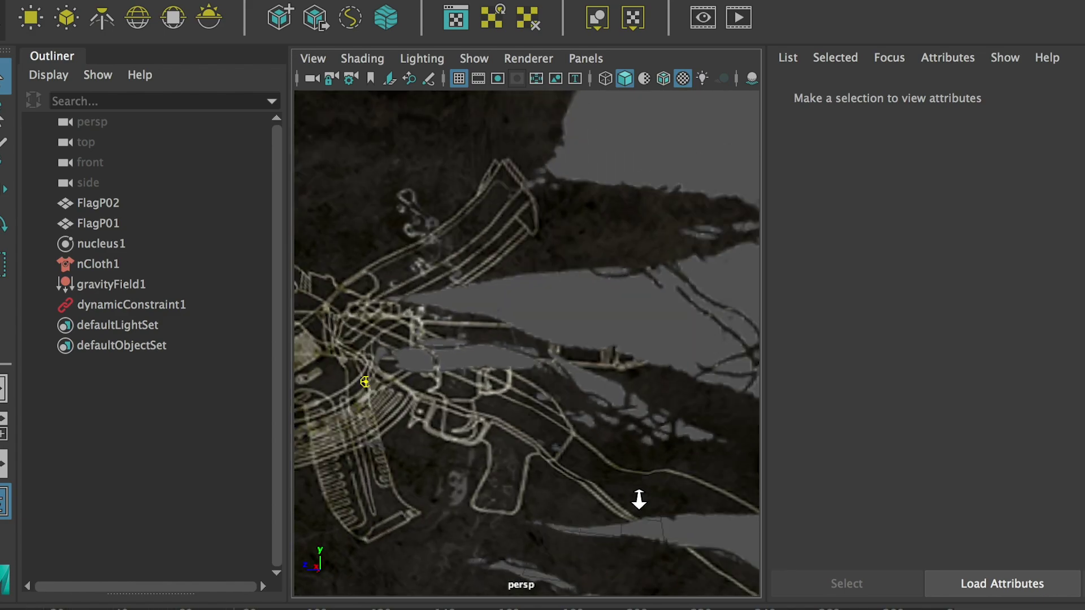
{"action": "right_click_drag", "start_coordinate": [637, 438], "coordinate": [514, 412], "text": "alt"}
{"action": "left_click_drag", "start_coordinate": [514, 412], "coordinate": [596, 408], "text": "alt"}
{"action": "right_click_drag", "start_coordinate": [596, 409], "coordinate": [452, 405], "text": "alt"}
{"action": "mouse_move", "coordinate": [452, 405]}
{"action": "left_mouse_down", "text": "alt"}
{"action": "mouse_move", "coordinate": [480, 399]}
{"action": "mouse_move", "coordinate": [375, 405]}
{"action": "mouse_move", "coordinate": [446, 408]}
{"action": "left_mouse_up", "text": "alt"}
{"action": "right_click_drag", "start_coordinate": [446, 407], "coordinate": [448, 380], "text": "alt"}
{"action": "left_click_drag", "start_coordinate": [448, 380], "coordinate": [414, 357], "text": "alt"}
{"action": "left_click_drag", "start_coordinate": [337, 360], "coordinate": [705, 346], "text": "alt"}
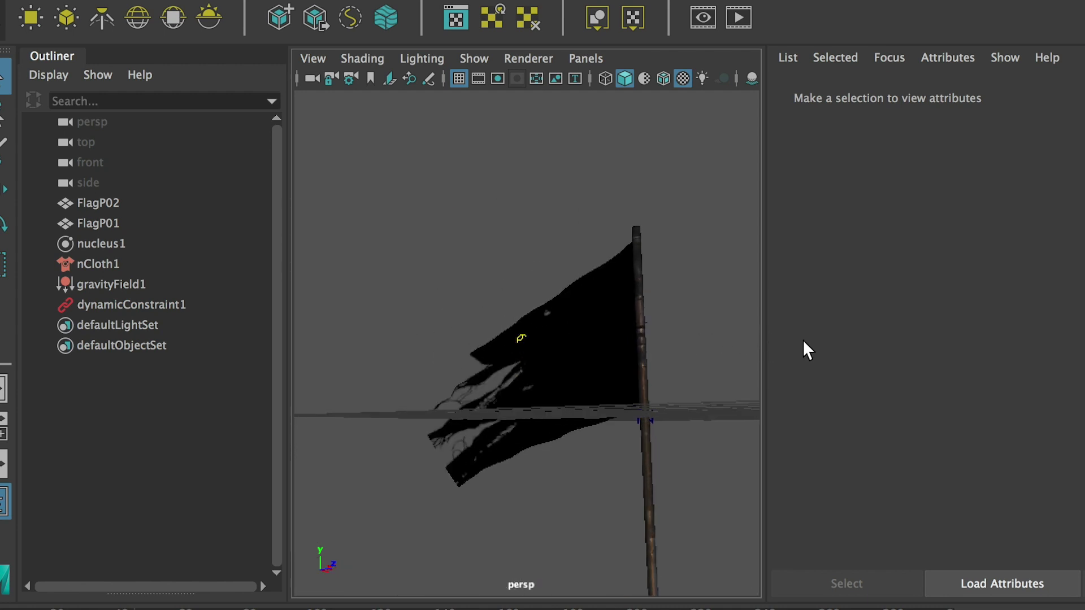